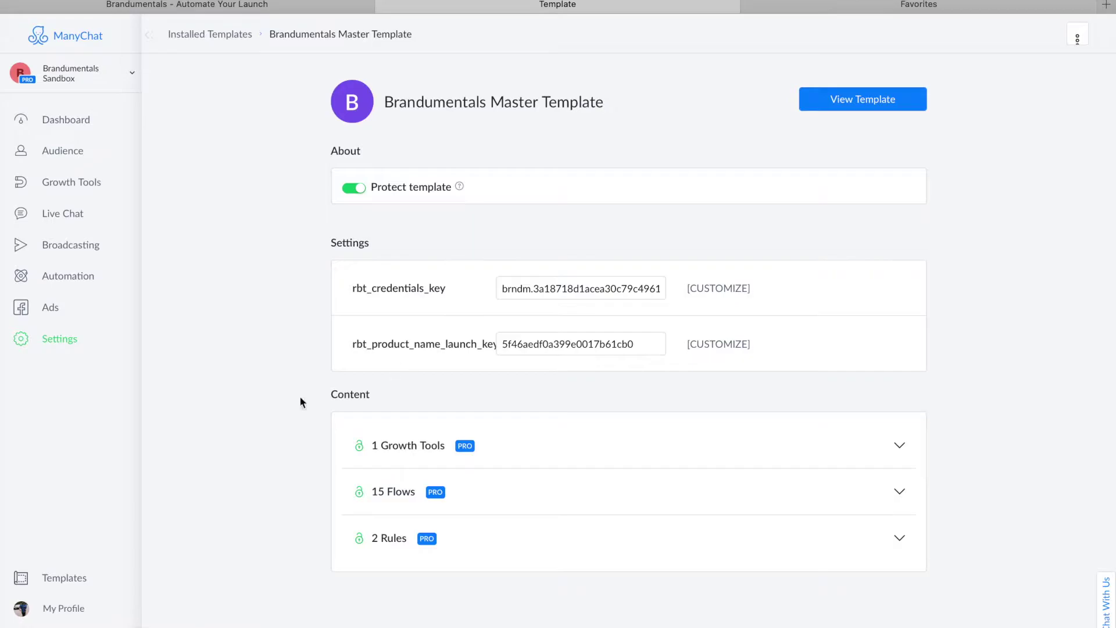
- Open the list of bot fields in the custom fields settings
click(65, 338)
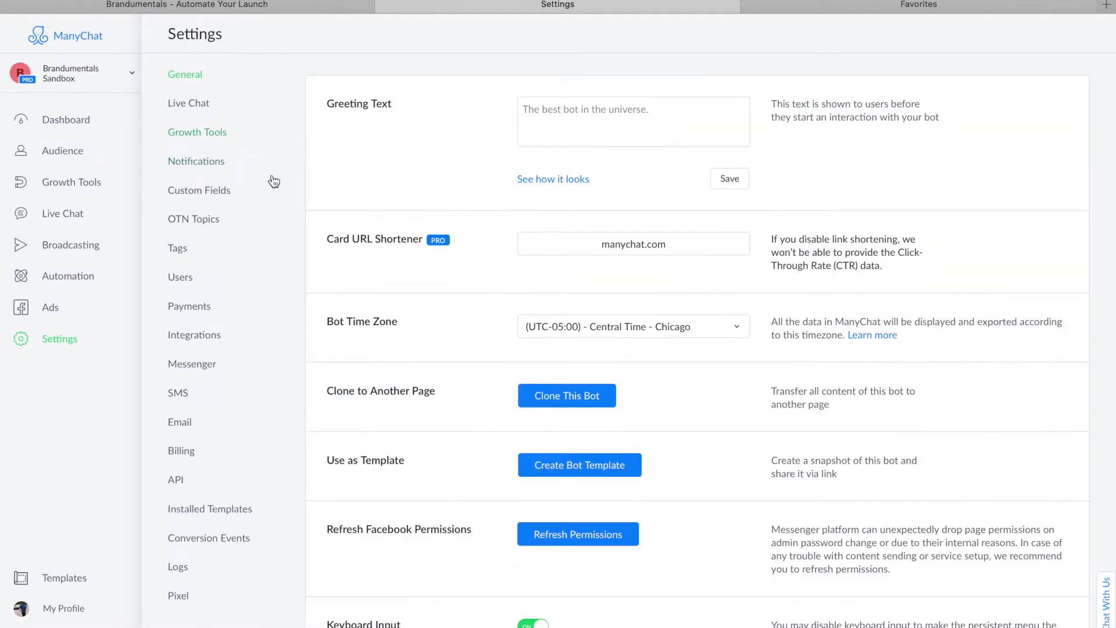
click(216, 192)
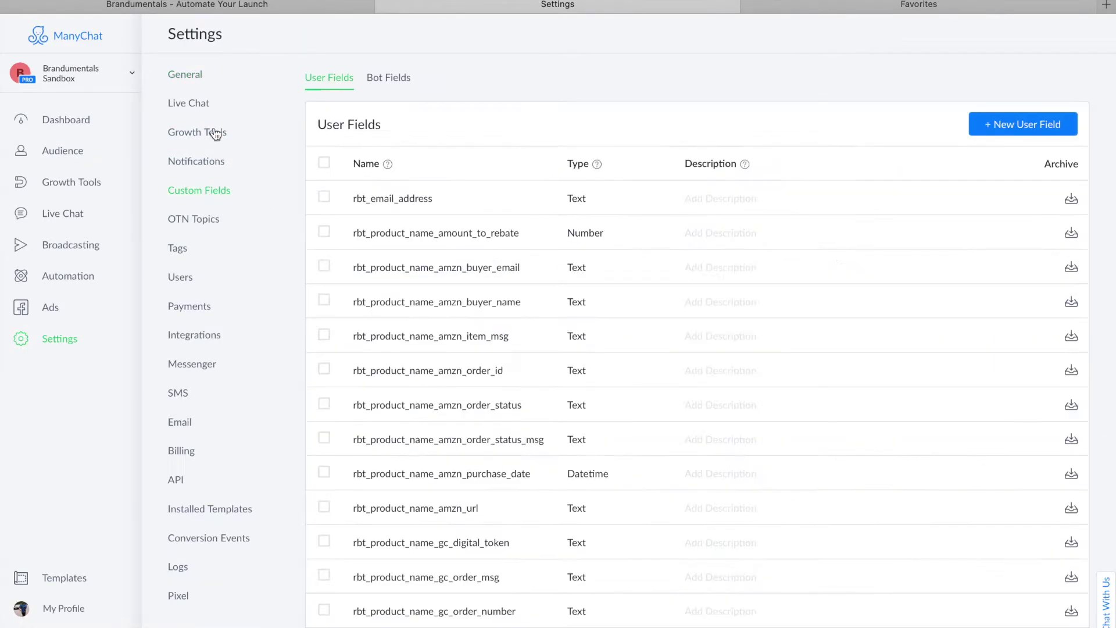
click(407, 81)
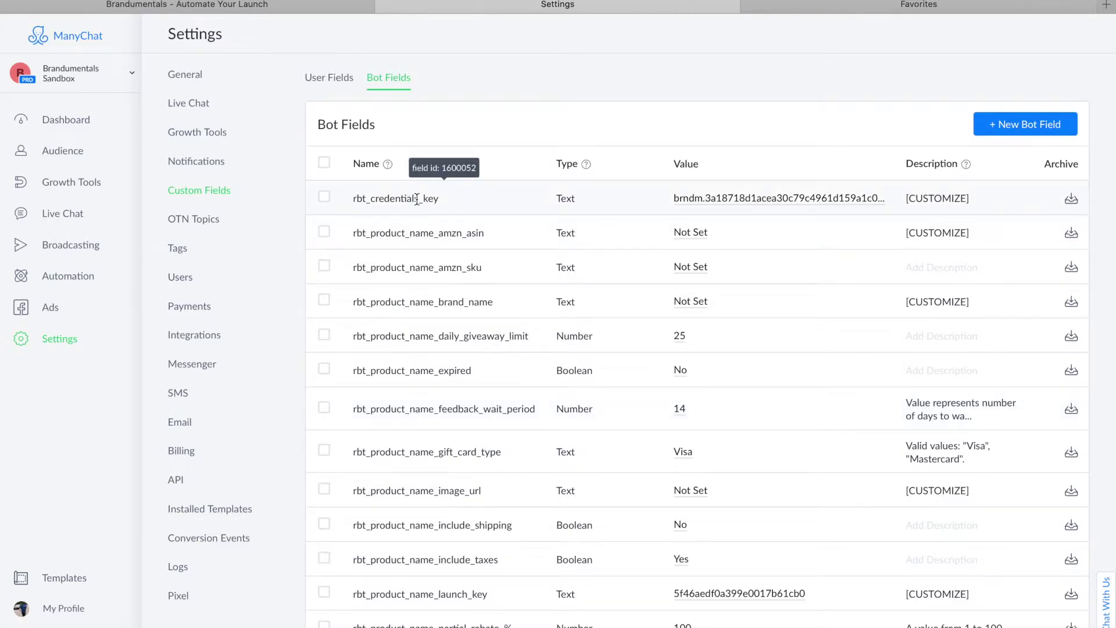
- Review the bot fields, their values and which descriptions are marked [CUSTOMIZE]
scroll(417, 199, down, 2)
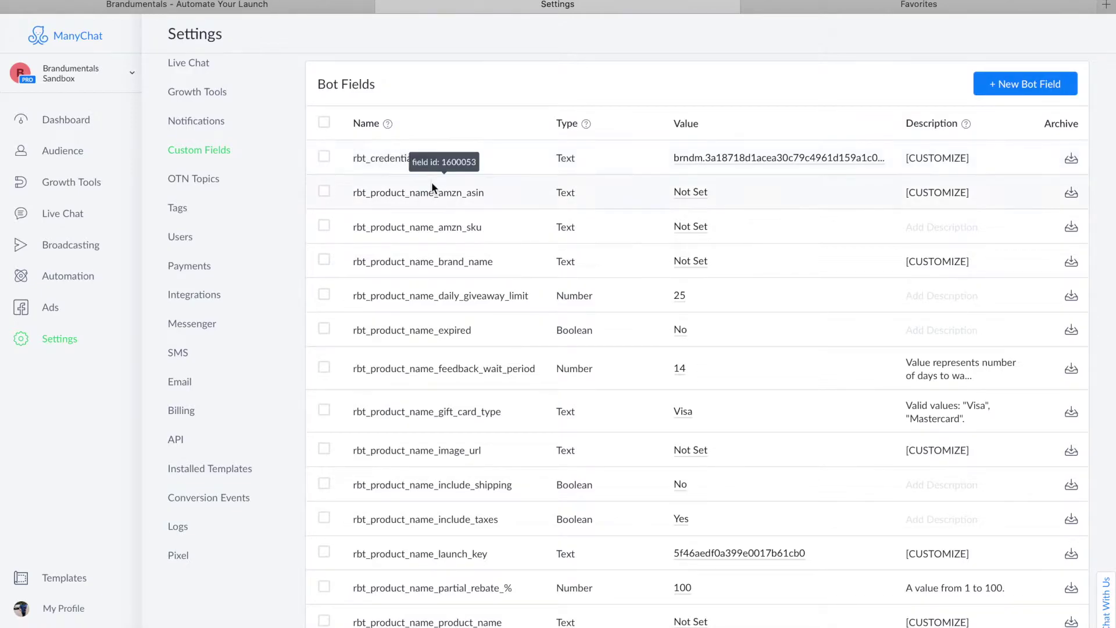
scroll(432, 183, down, 4)
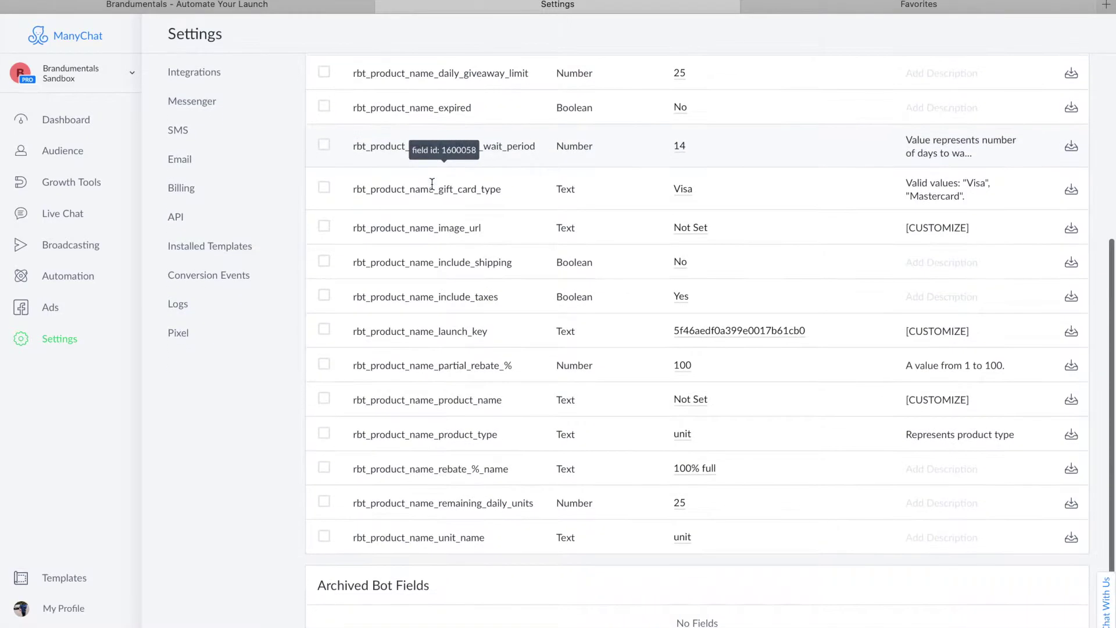
scroll(432, 184, up, 1)
scroll(432, 183, up, 5)
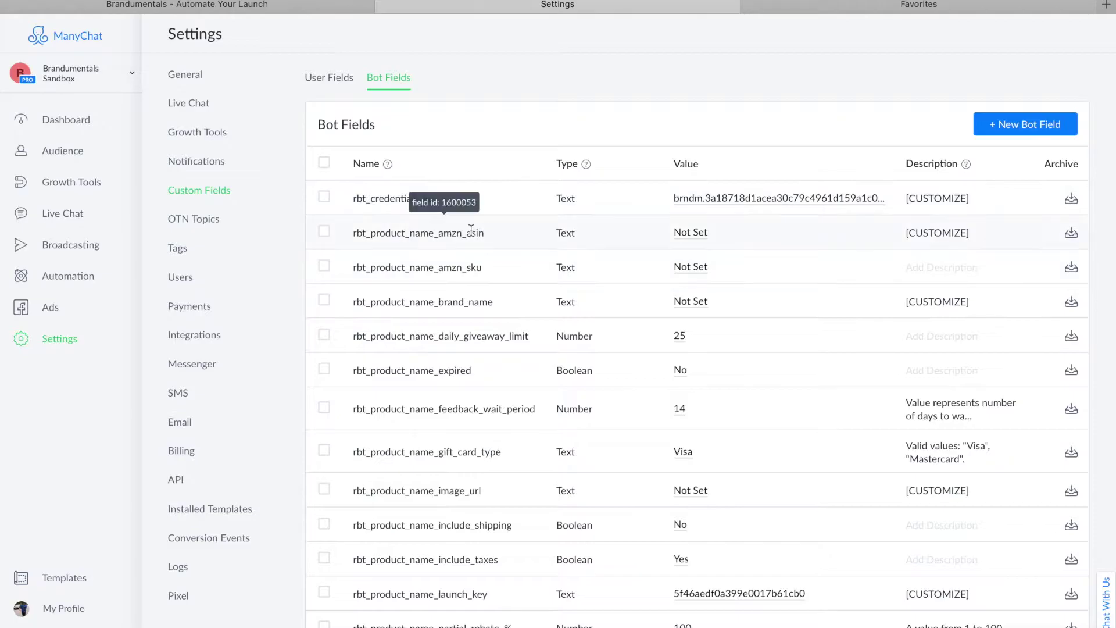
scroll(912, 190, down, 5)
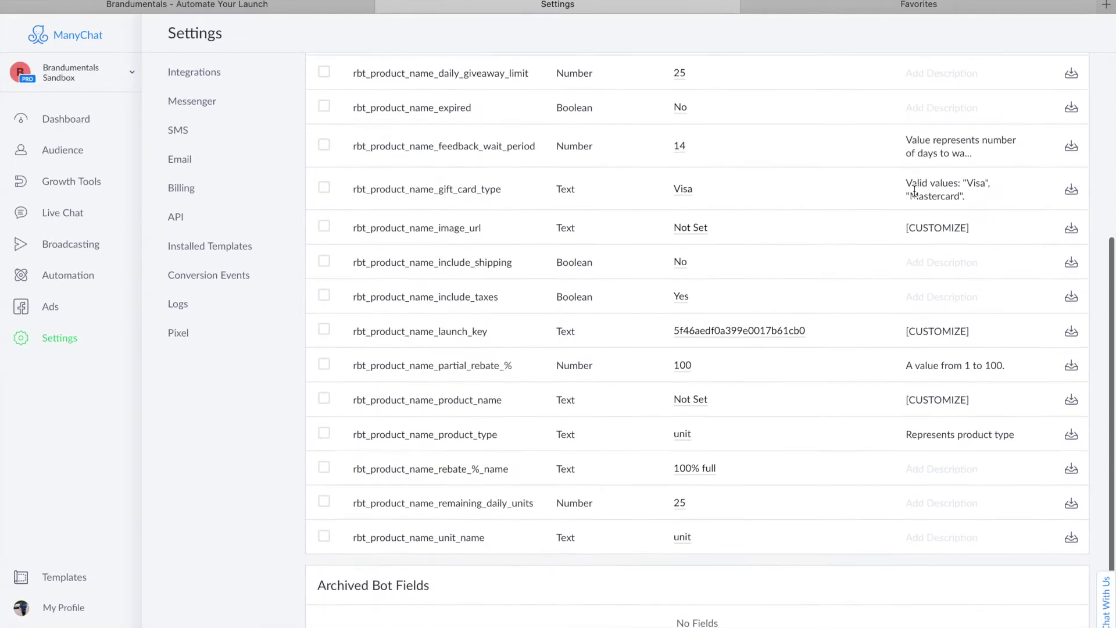
scroll(914, 190, up, 4)
scroll(915, 191, up, 1)
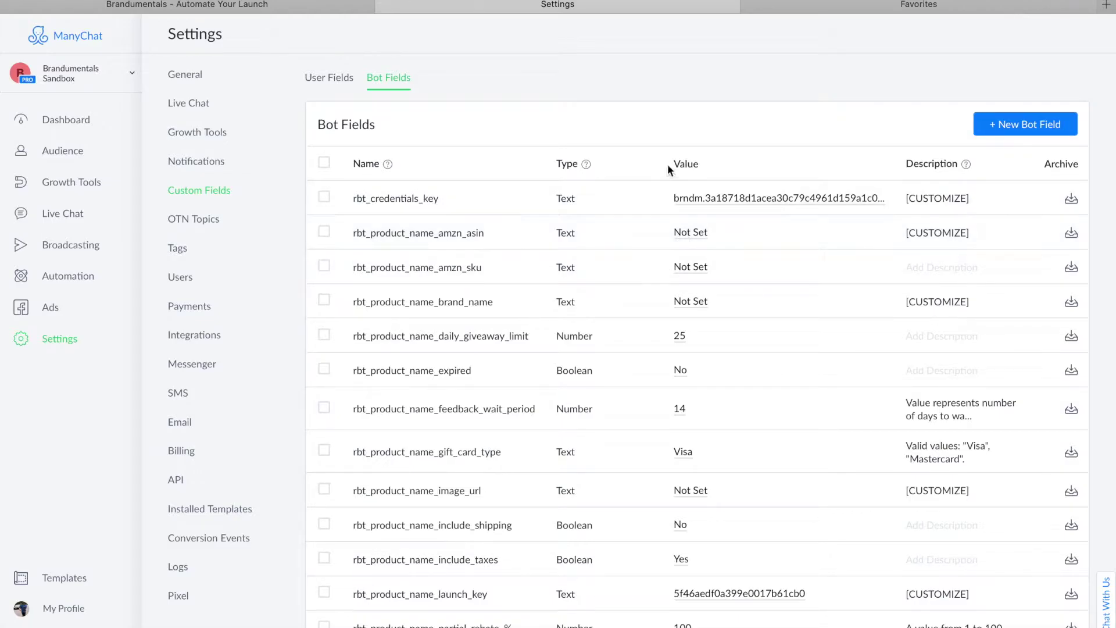
- Copy the ASIN B01AYGH14M from the sticky note and set it as the value of rbt_product_name_amzn_asin
click(697, 235)
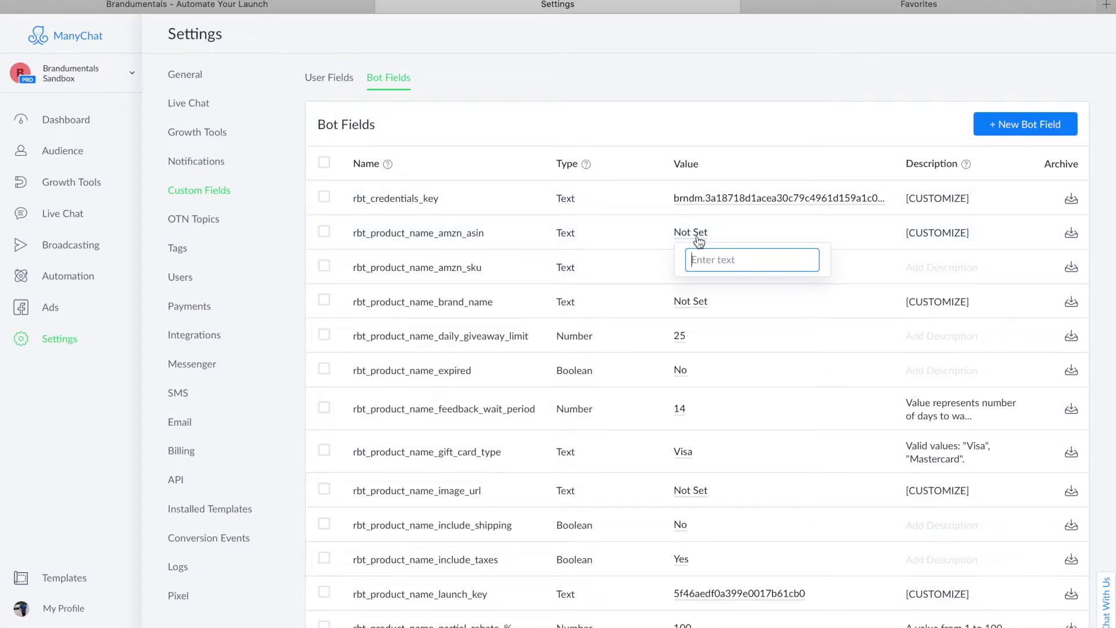
key(super+Tab)
key(super+Tab)
key(super+Tab)
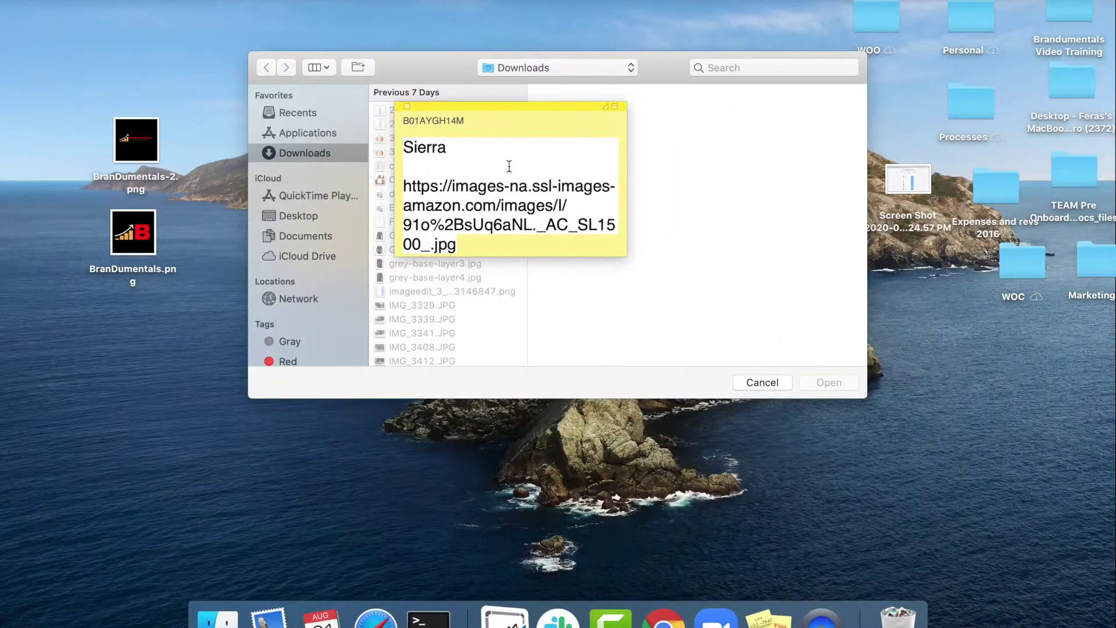
drag(465, 121, 403, 121)
key(super+c)
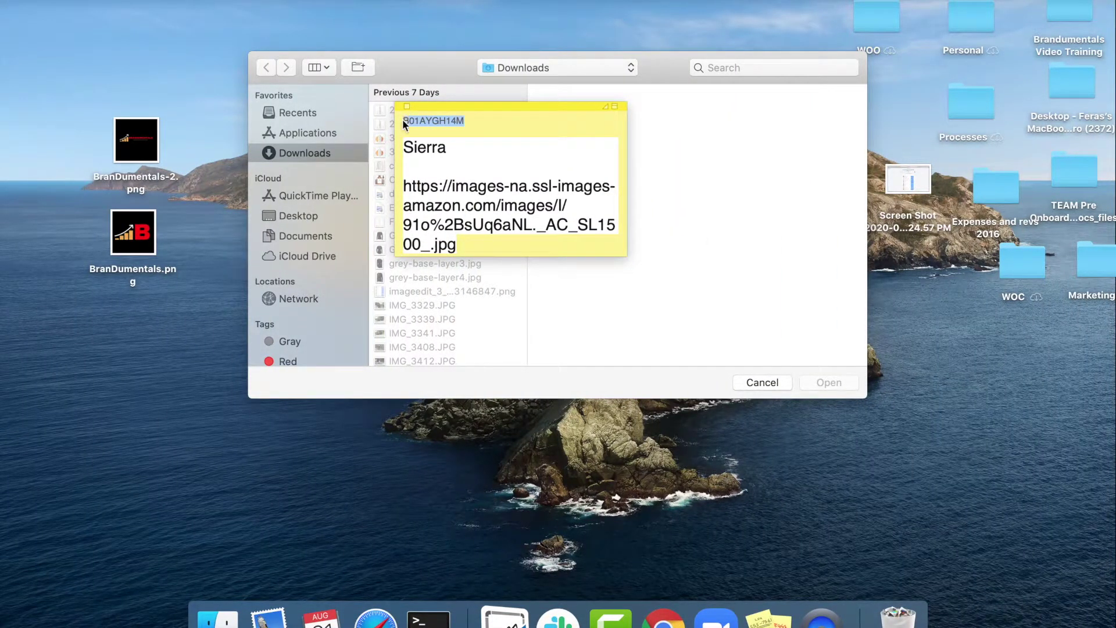
key(super+Tab)
key(super+v)
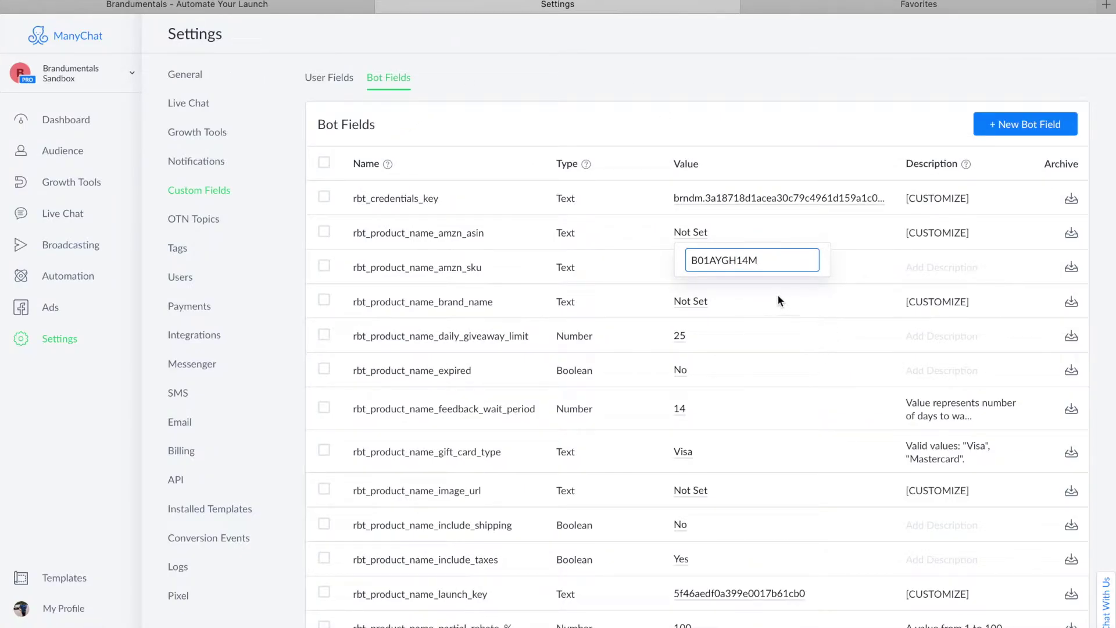
click(811, 284)
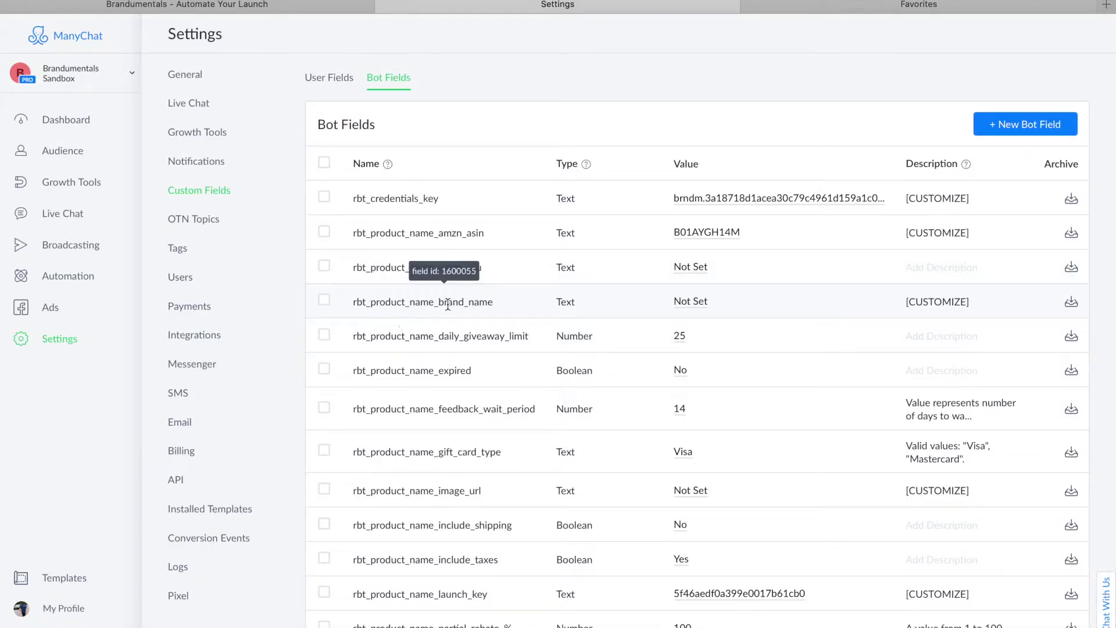
- Set rbt_product_name_brand_name to the brand name Sierra copied from the sticky note
click(681, 301)
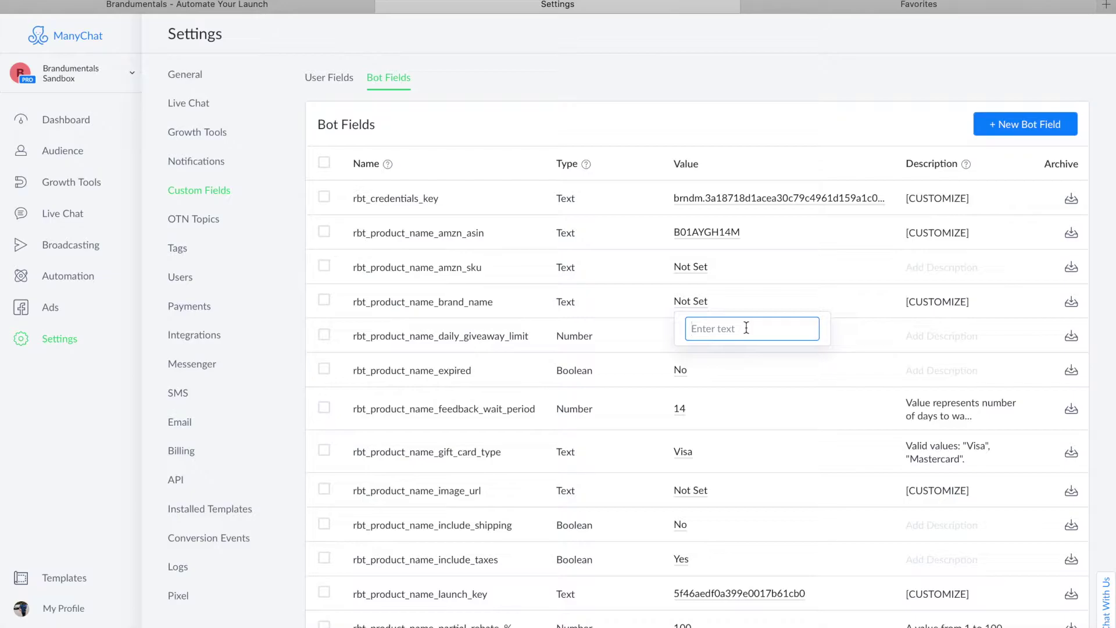
key(ctrl+Left)
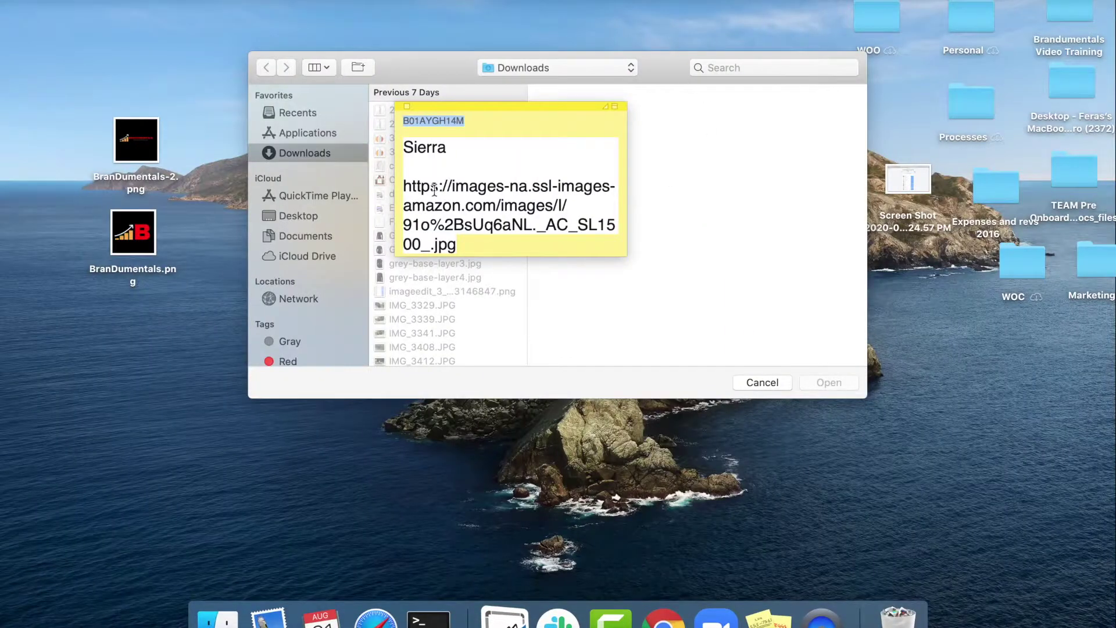
double_click(435, 148)
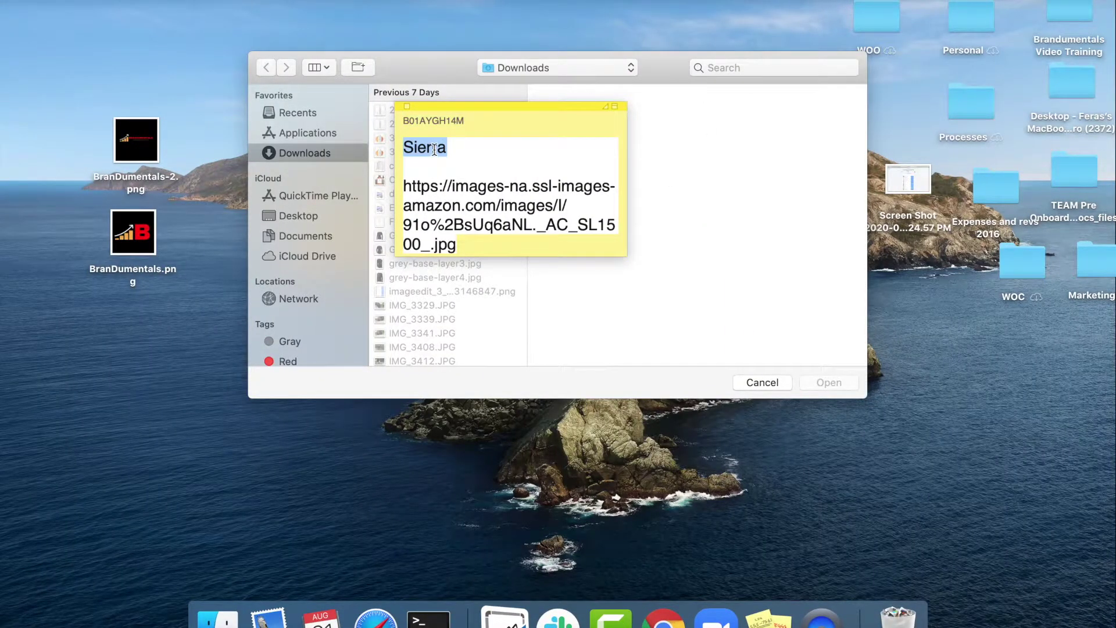
key(ctrl+Right)
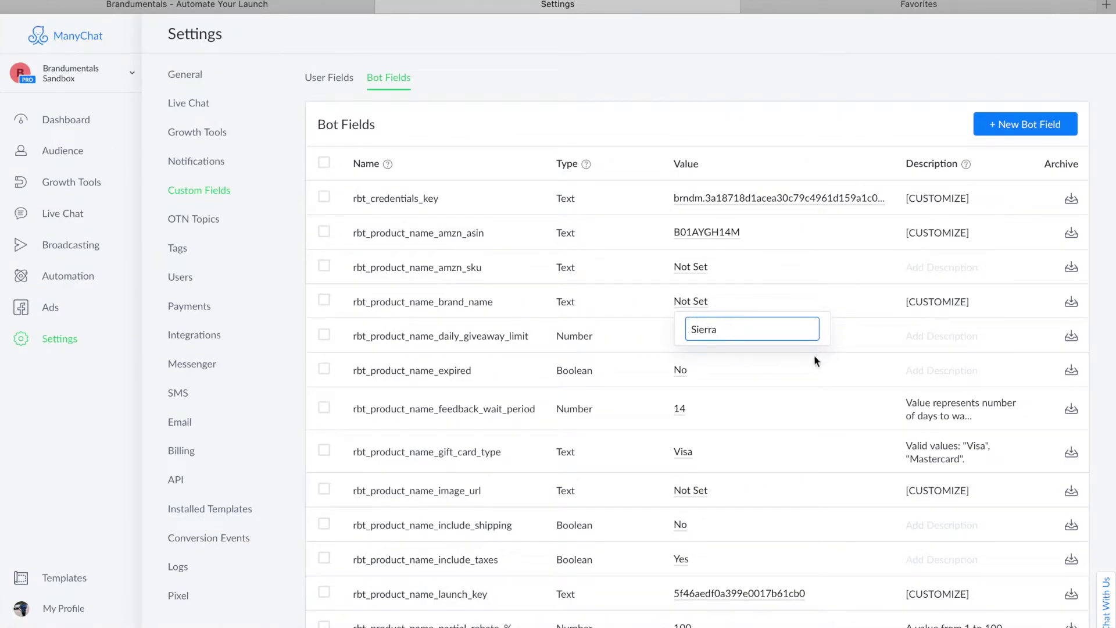
key(Return)
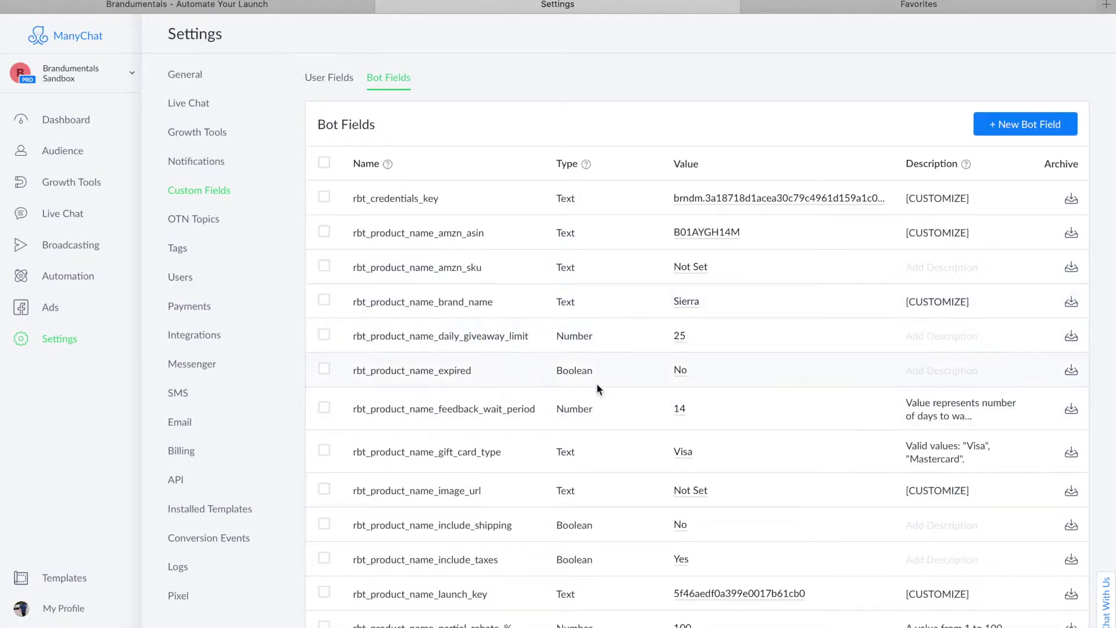
- Set rbt_product_name_image_url to the Amazon .jpg image link copied from the sticky note
scroll(835, 350, down, 3)
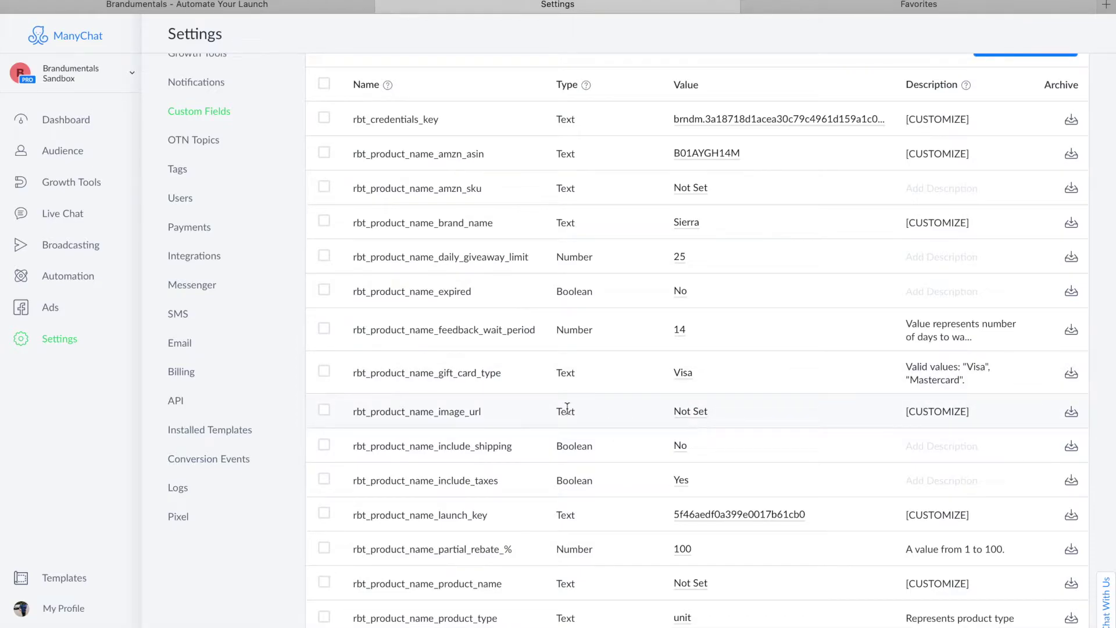
click(696, 414)
key(super+Tab)
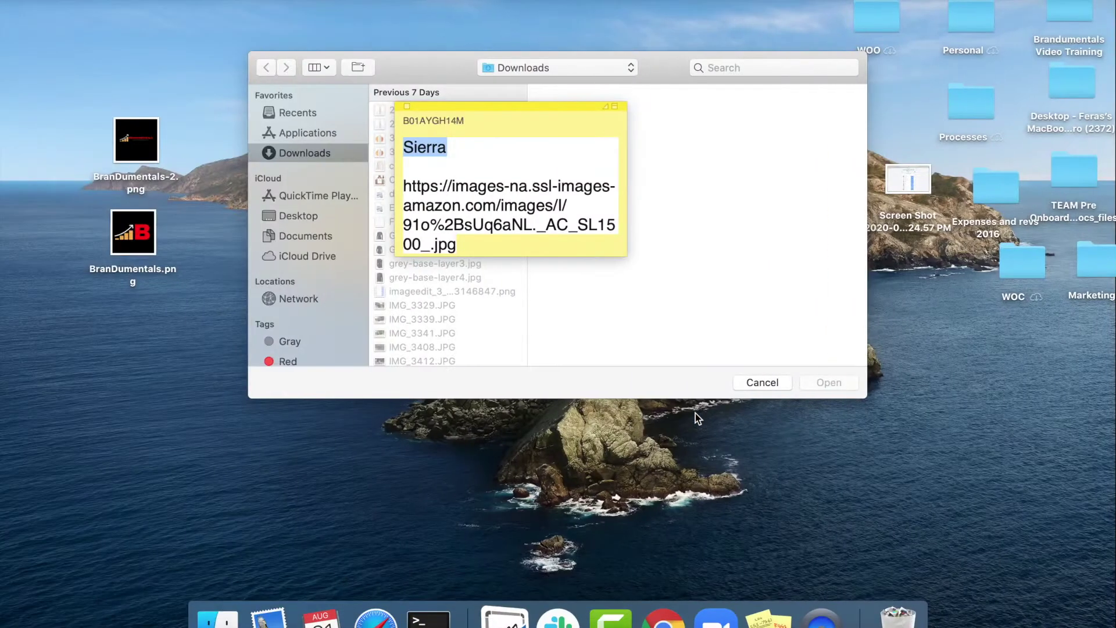
triple_click(494, 201)
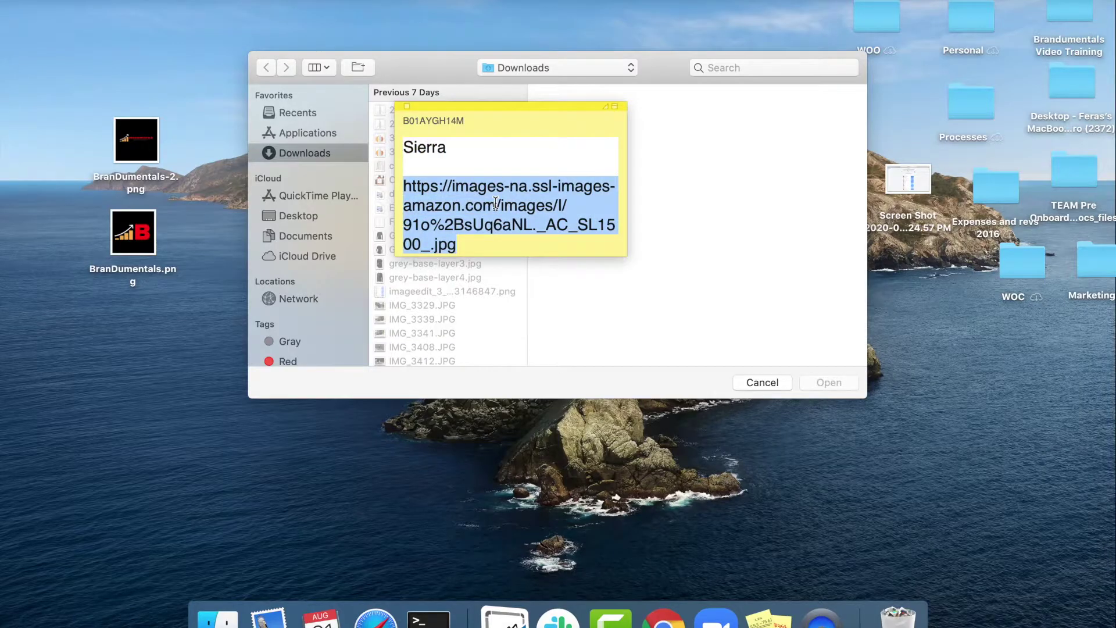
key(super+Tab)
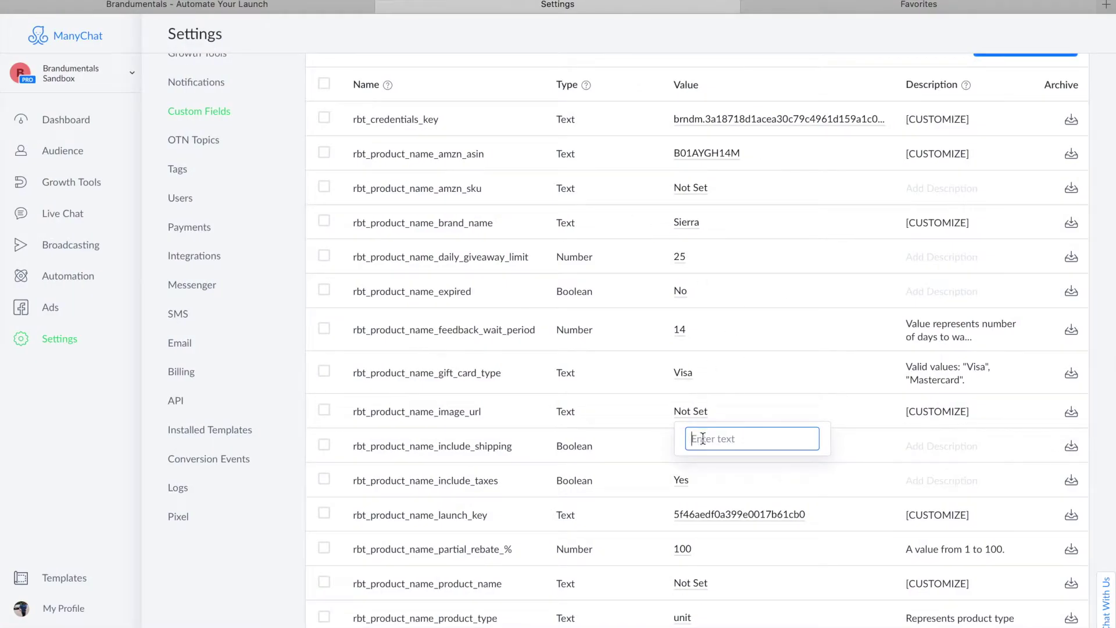
key(super+v)
key(Return)
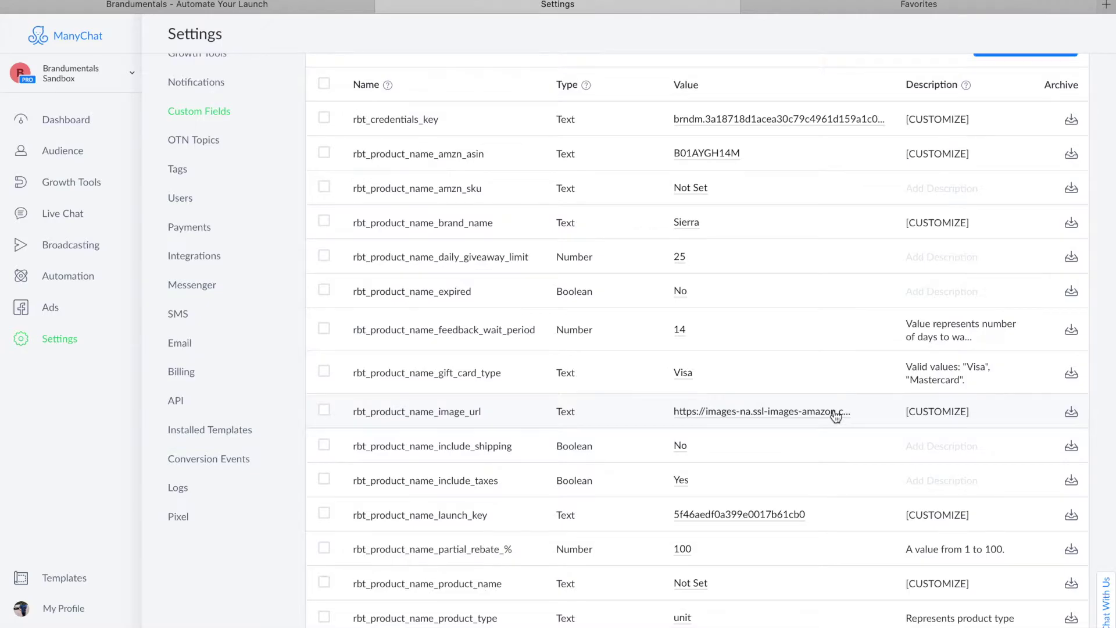
- Set the value of the rbt_product_name_product_name bot field to Door Mat
scroll(836, 415, down, 3)
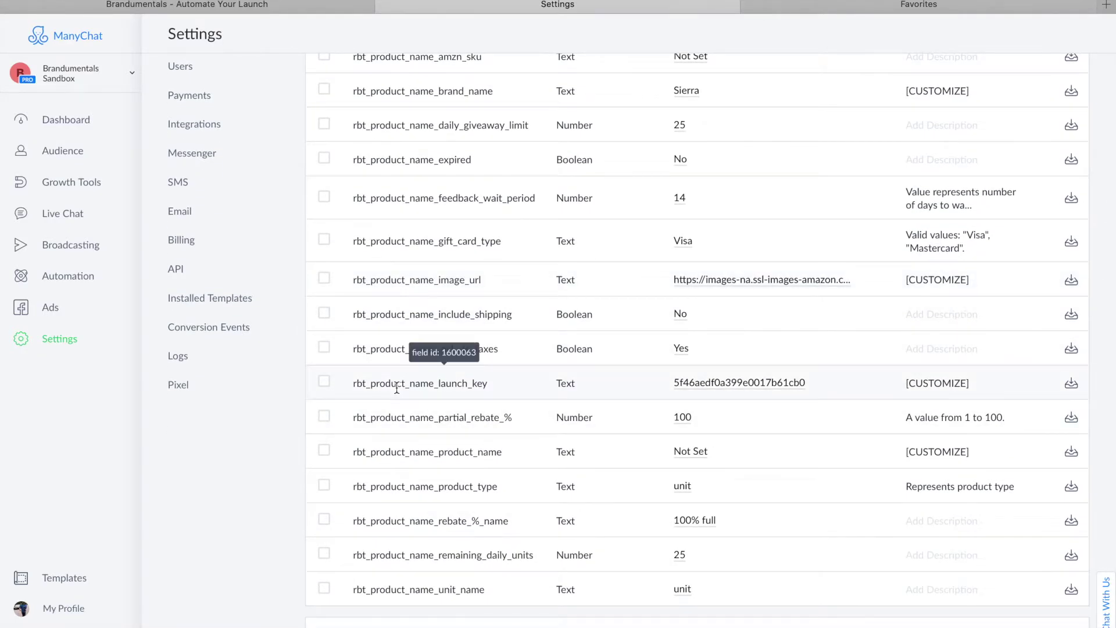
mouse_move(422, 389)
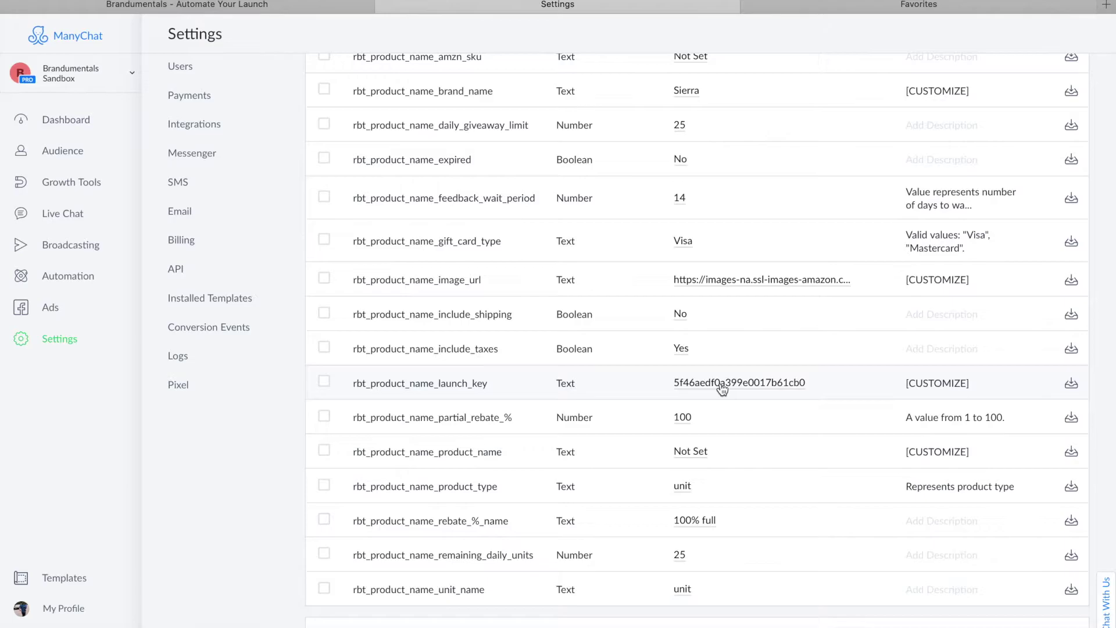
scroll(772, 391, down, 2)
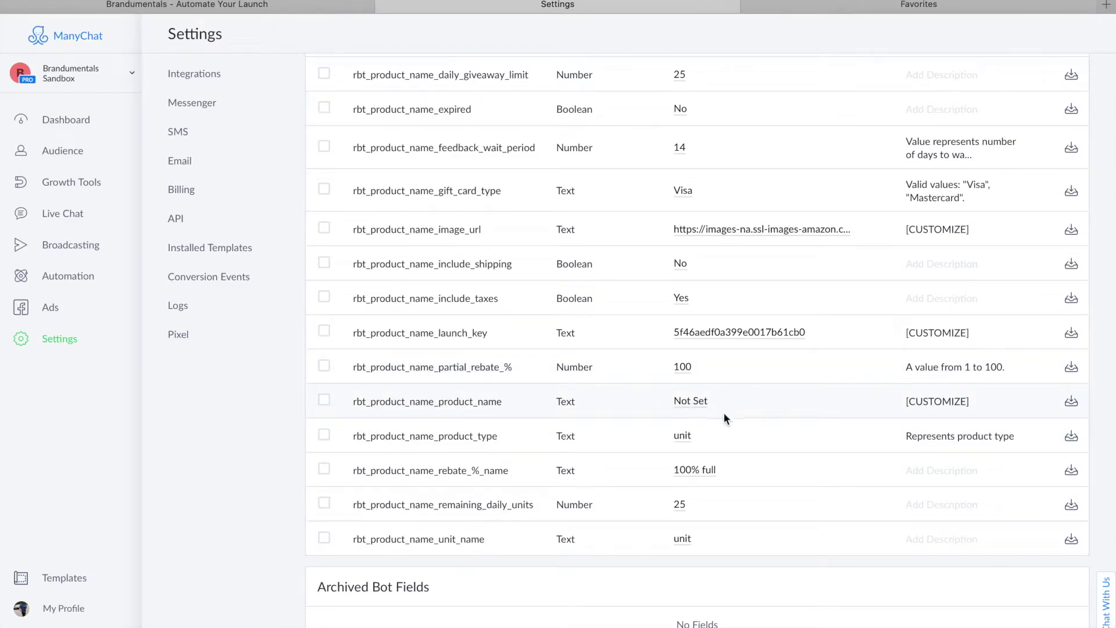
click(699, 401)
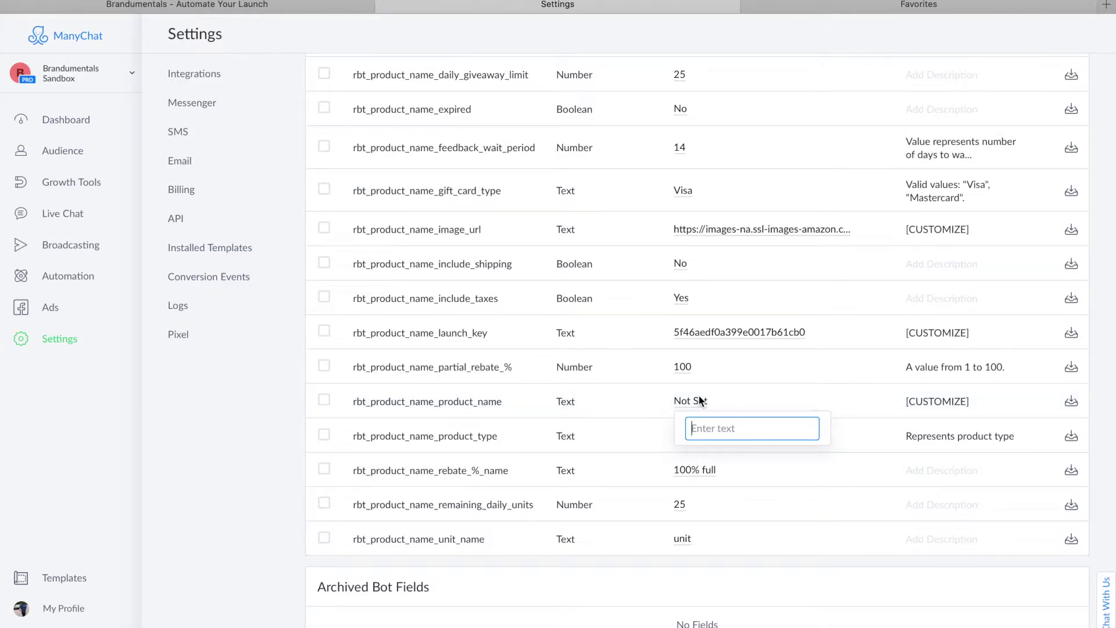
text(Door Mat)
click(783, 477)
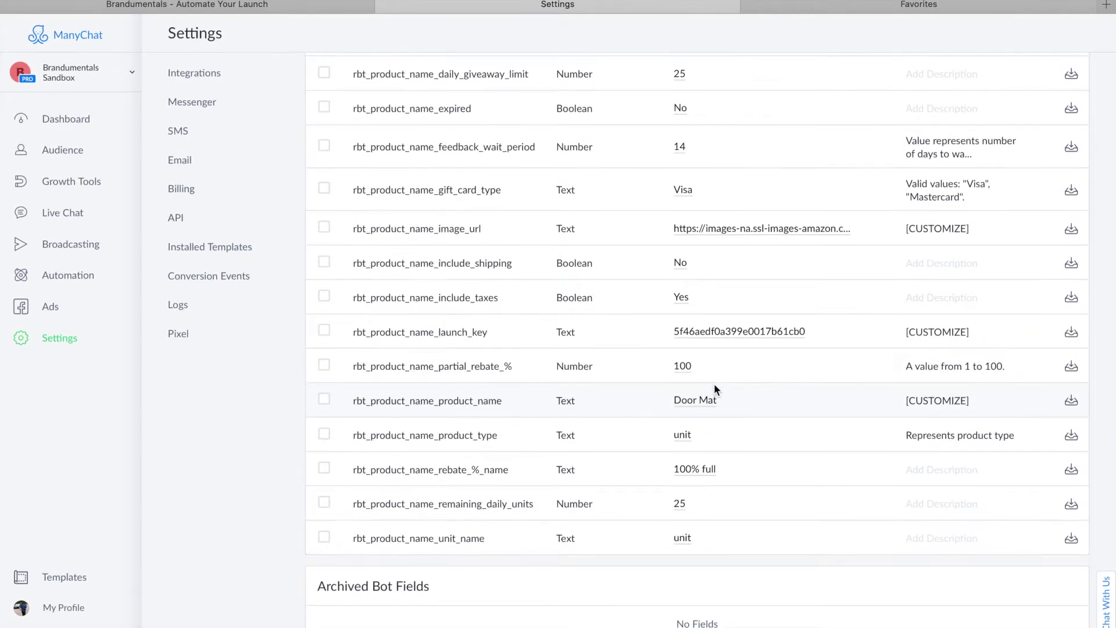
- Enter the comma-separated placeholder SKUs "hjsahiash,jhsa" as the value of rbt_product_name_amzn_sku
scroll(714, 385, up, 5)
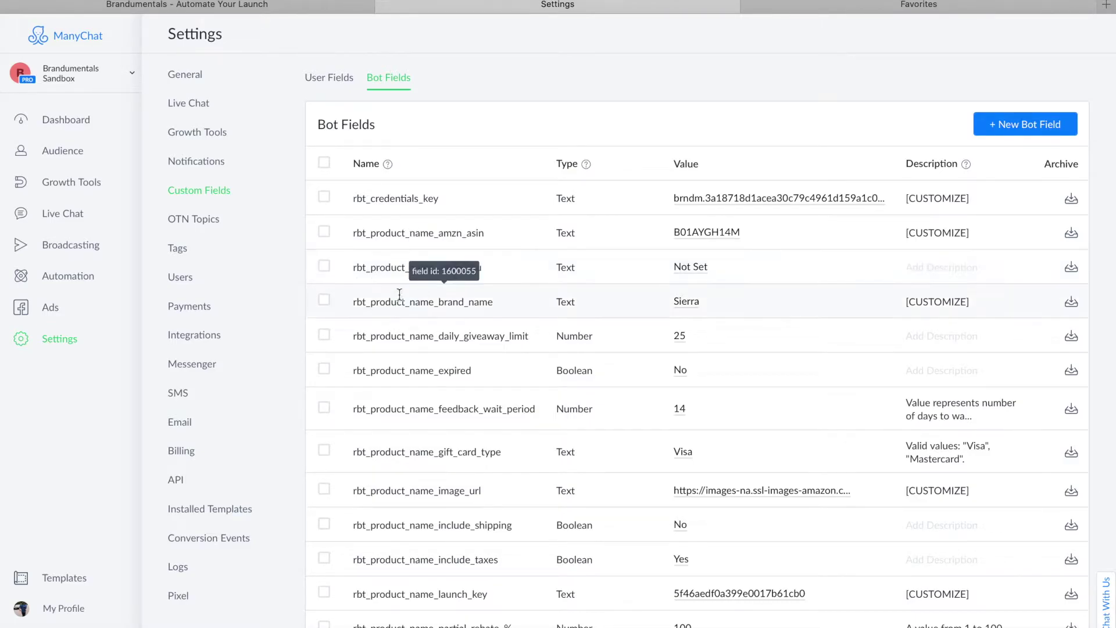
click(411, 272)
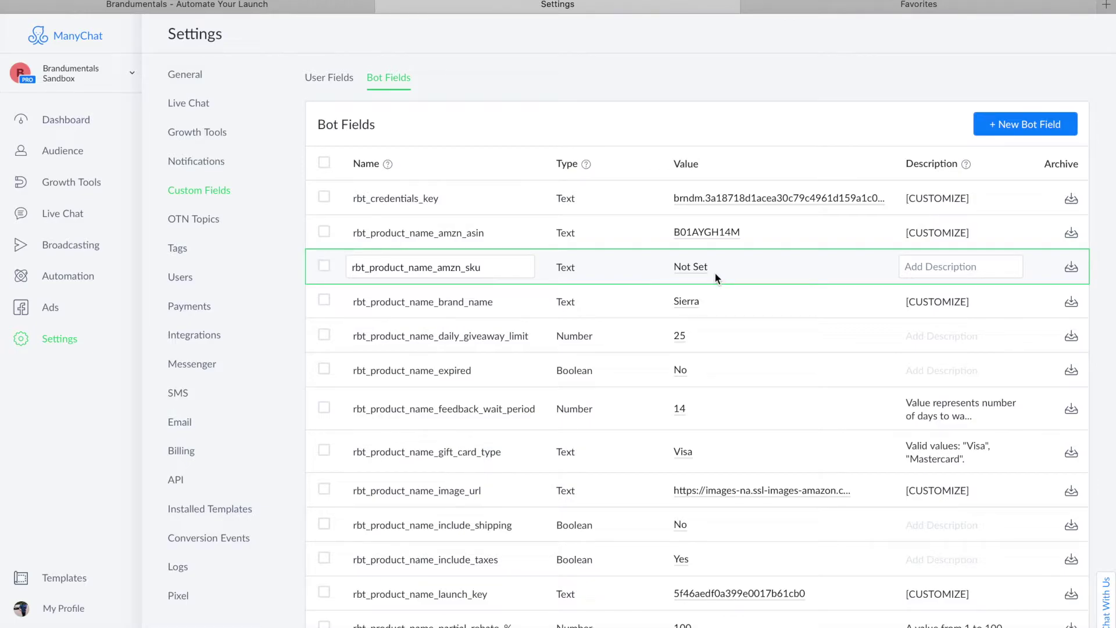
click(690, 271)
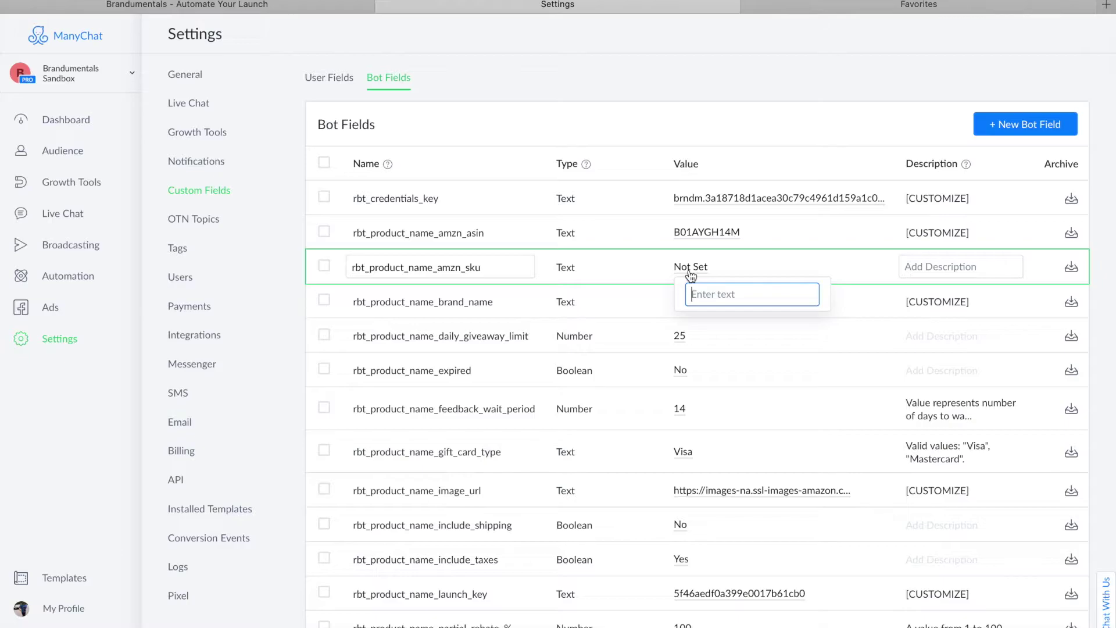
text(hjsahiashia)
key(BackSpace)
key(BackSpace)
text(,jhsa)
click(758, 229)
click(716, 231)
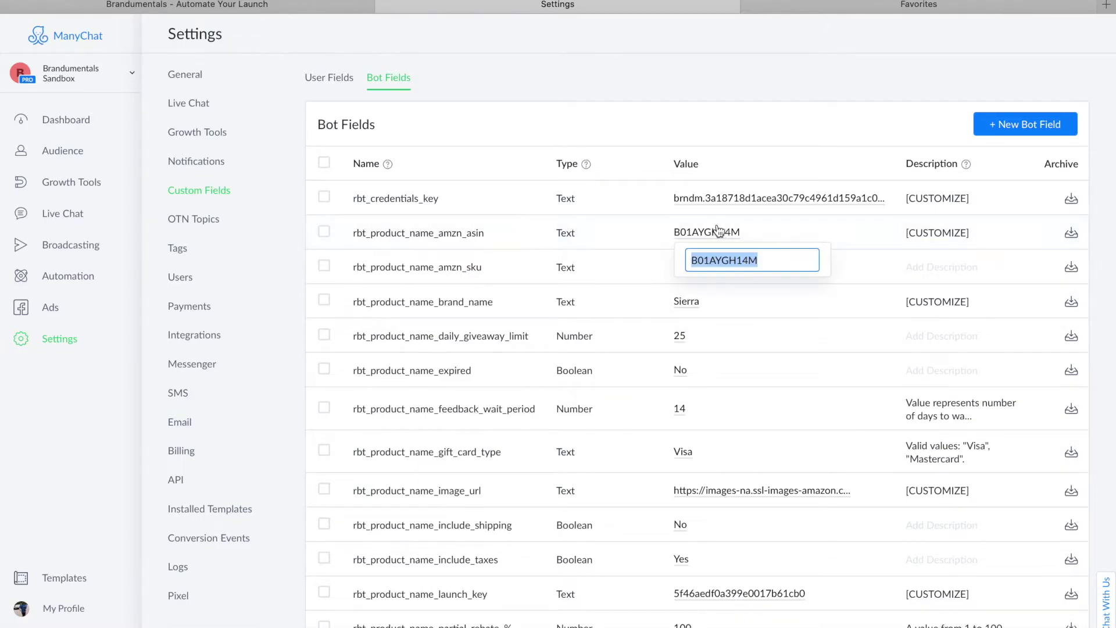
click(781, 257)
text(,)
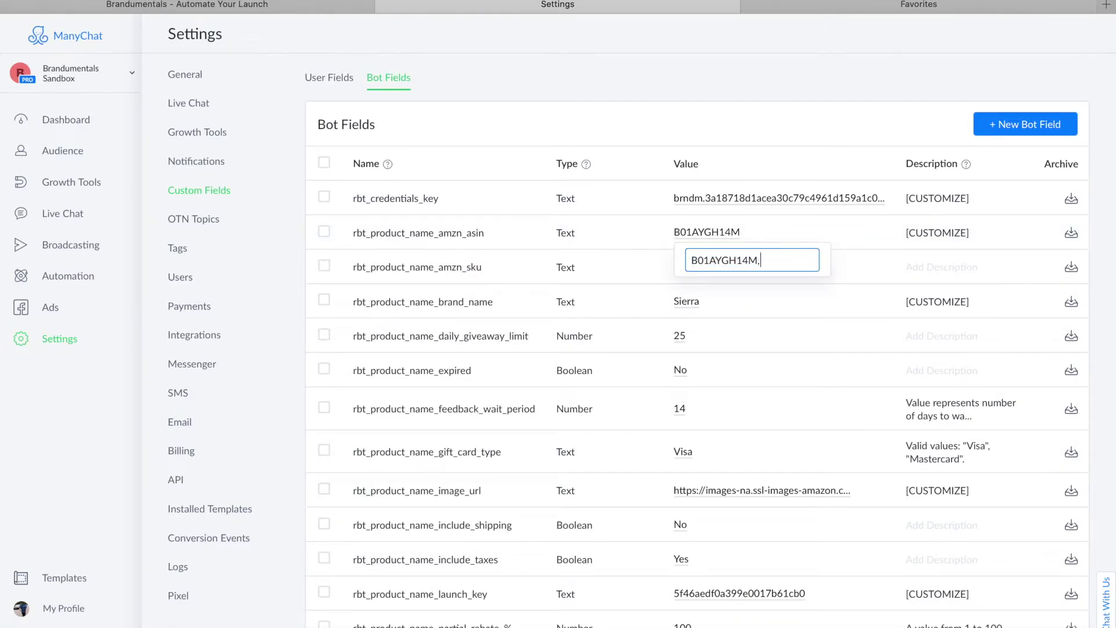
text( eheyaonak)
key(BackSpace)
key(BackSpace)
key(BackSpace)
key(BackSpace)
key(BackSpace)
key(BackSpace)
key(BackSpace)
key(BackSpace)
key(BackSpace)
click(838, 291)
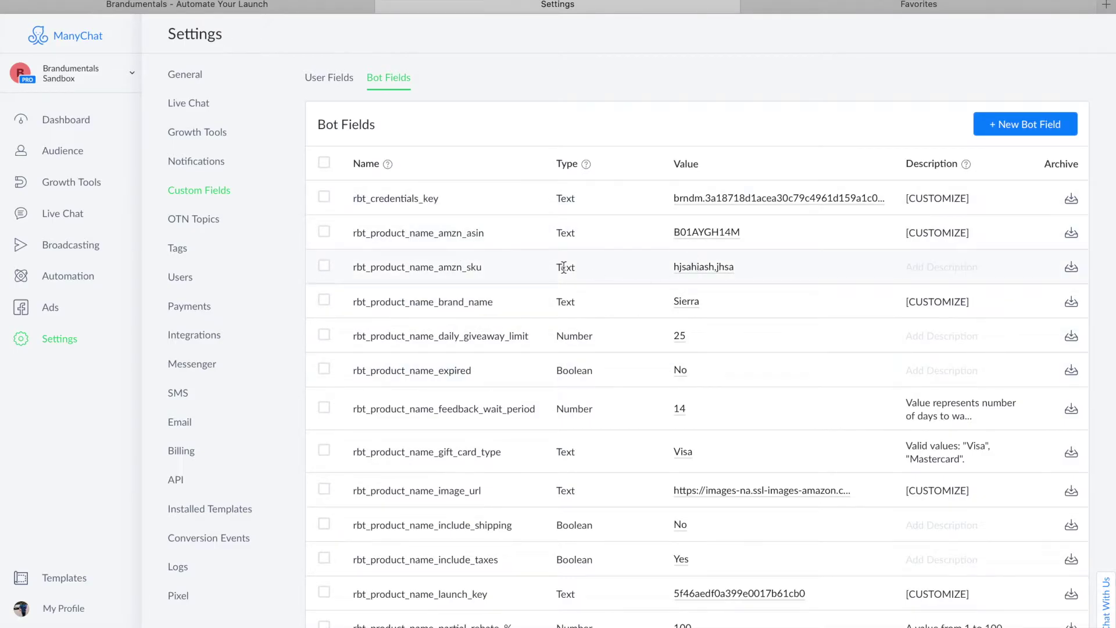
- Extend the placeholder SKU list in rbt_product_name_amzn_sku so its value reads "hjsahiash,jhsadhgsj,"
click(713, 266)
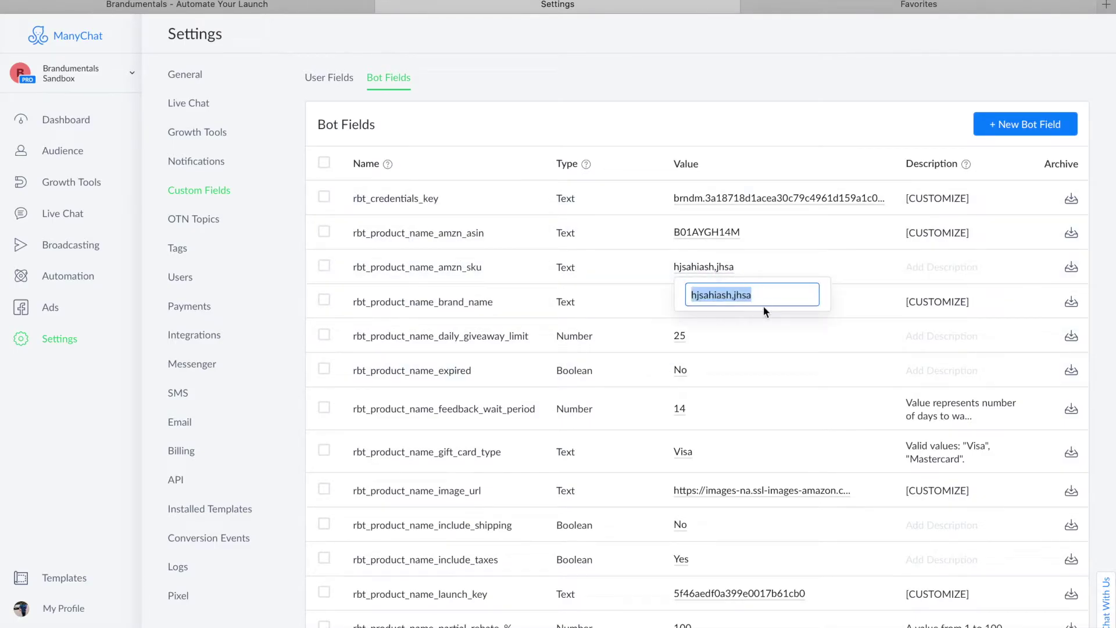
click(735, 295)
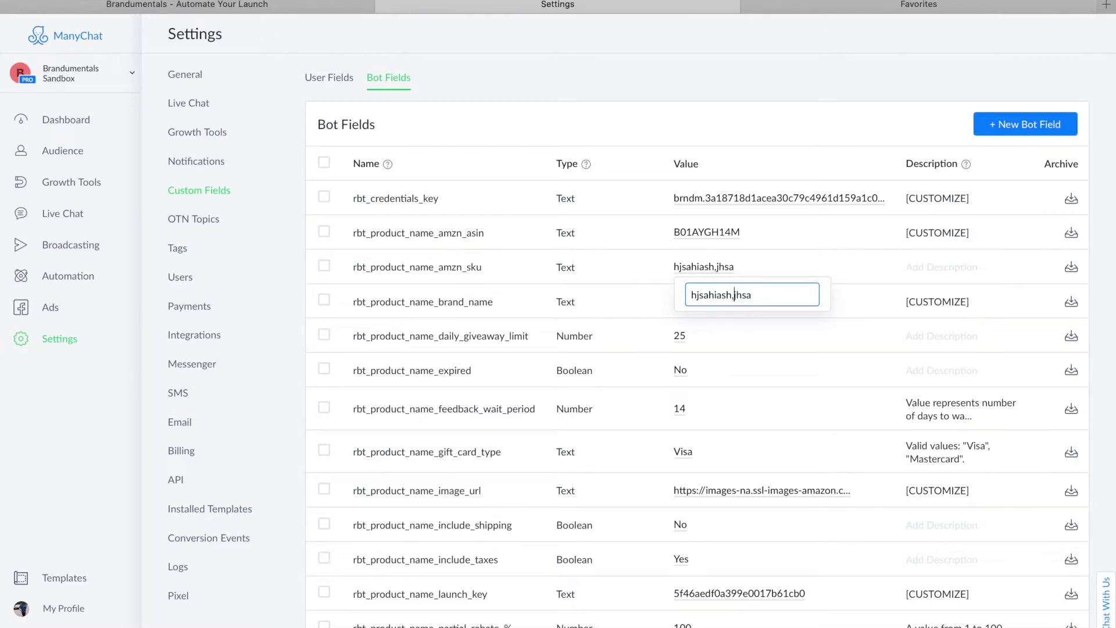
text(dhgsj,)
click(631, 300)
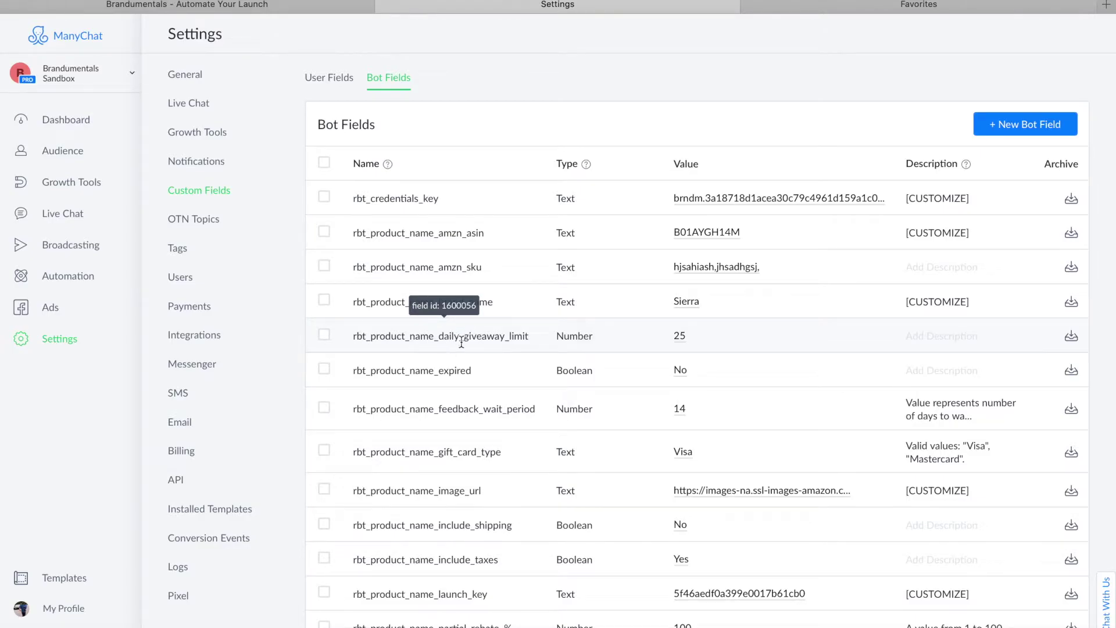
- Try 10, 30 and 100 as the value of rbt_product_name_daily_giveaway_limit and set it back to 25
click(685, 341)
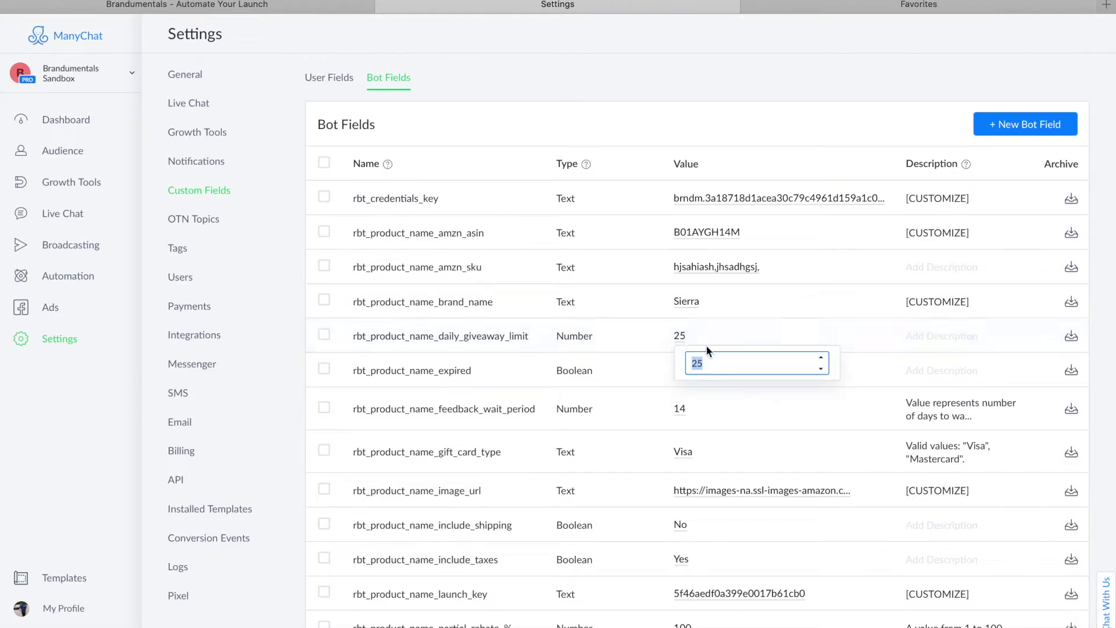
click(713, 361)
key(BackSpace)
key(BackSpace)
text(10)
key(BackSpace)
key(BackSpace)
text(30)
key(BackSpace)
key(BackSpace)
text(100)
key(BackSpace)
key(BackSpace)
key(BackSpace)
text(25)
key(Return)
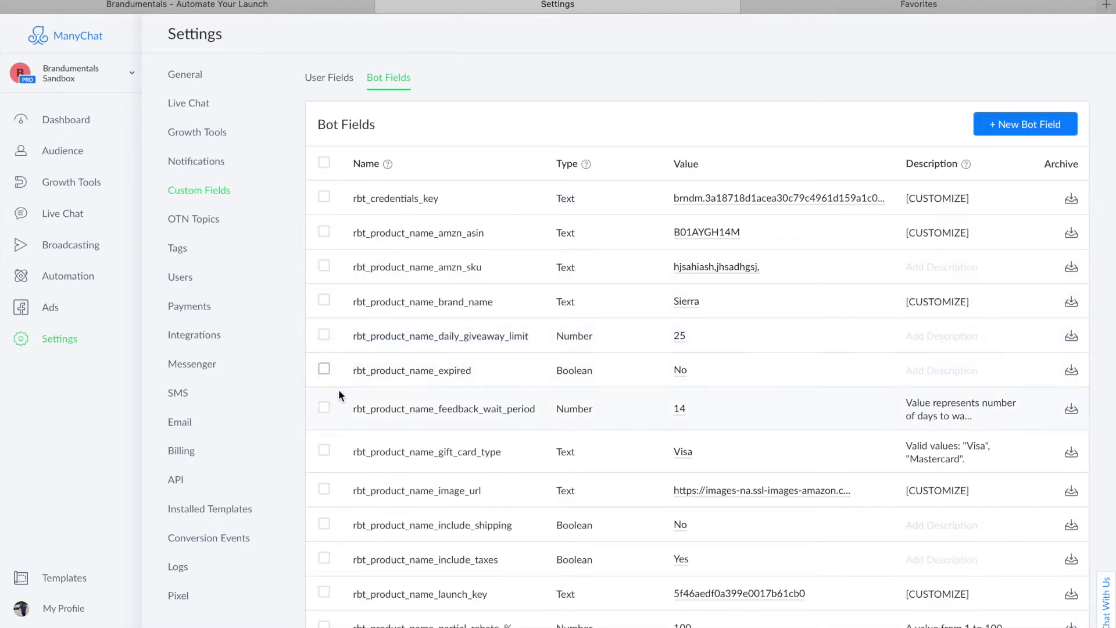
- Try switching the rbt_product_name_expired bot field to Yes and set it back to No
mouse_move(379, 381)
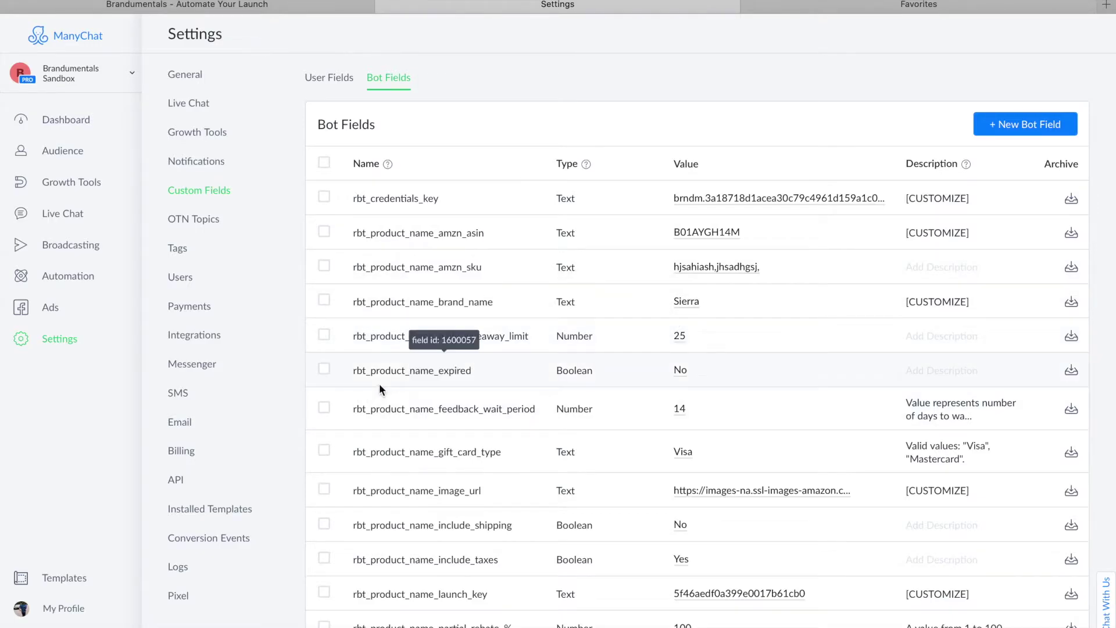
click(447, 374)
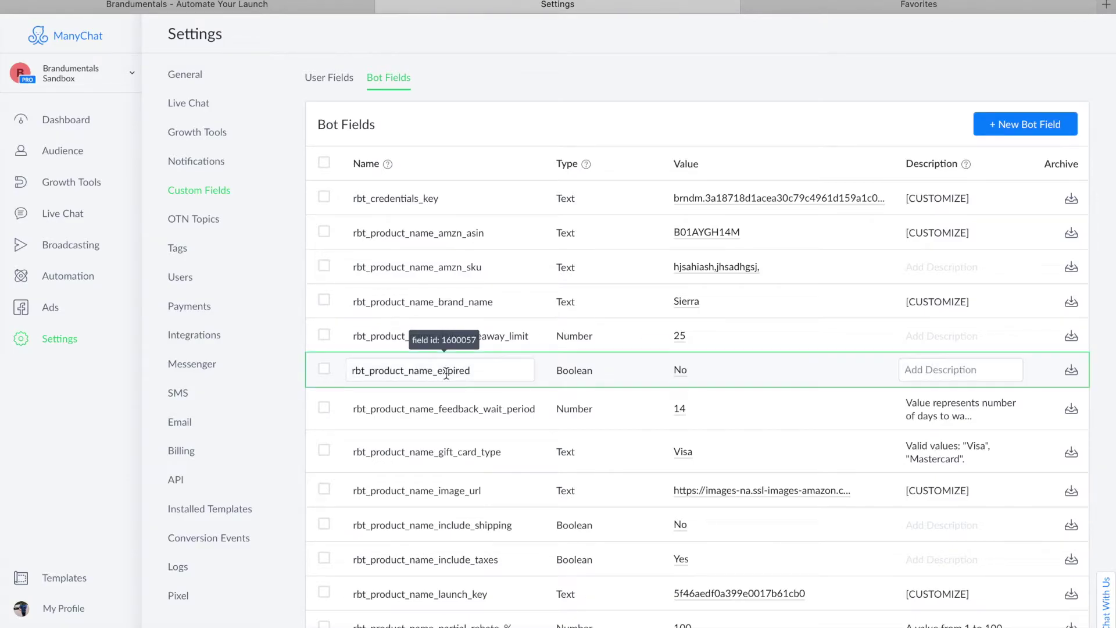
click(518, 404)
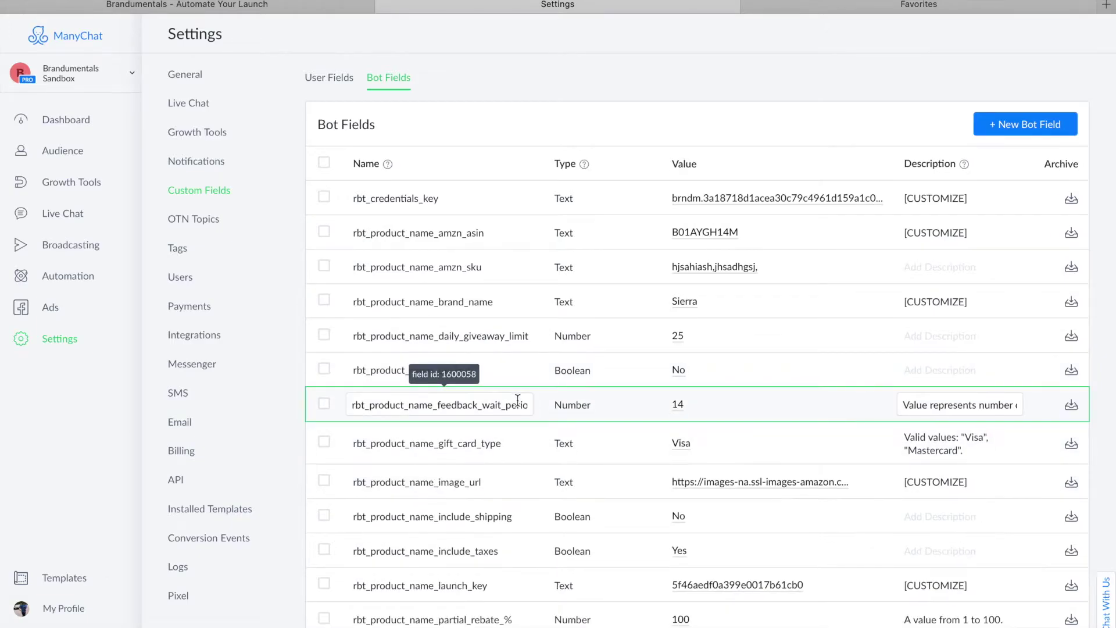
click(463, 370)
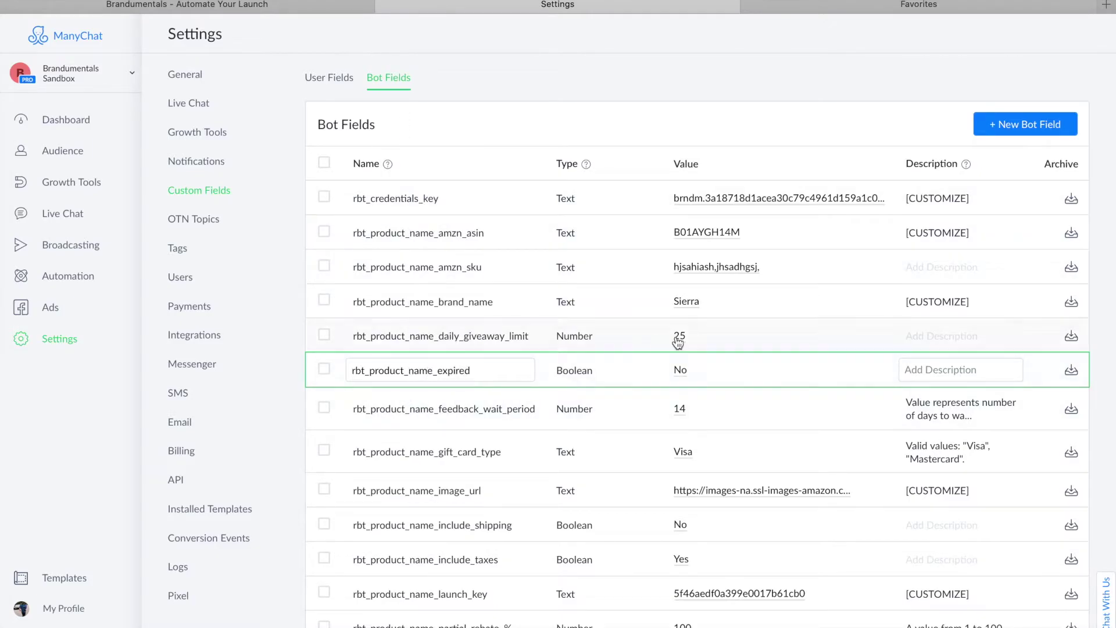
click(683, 378)
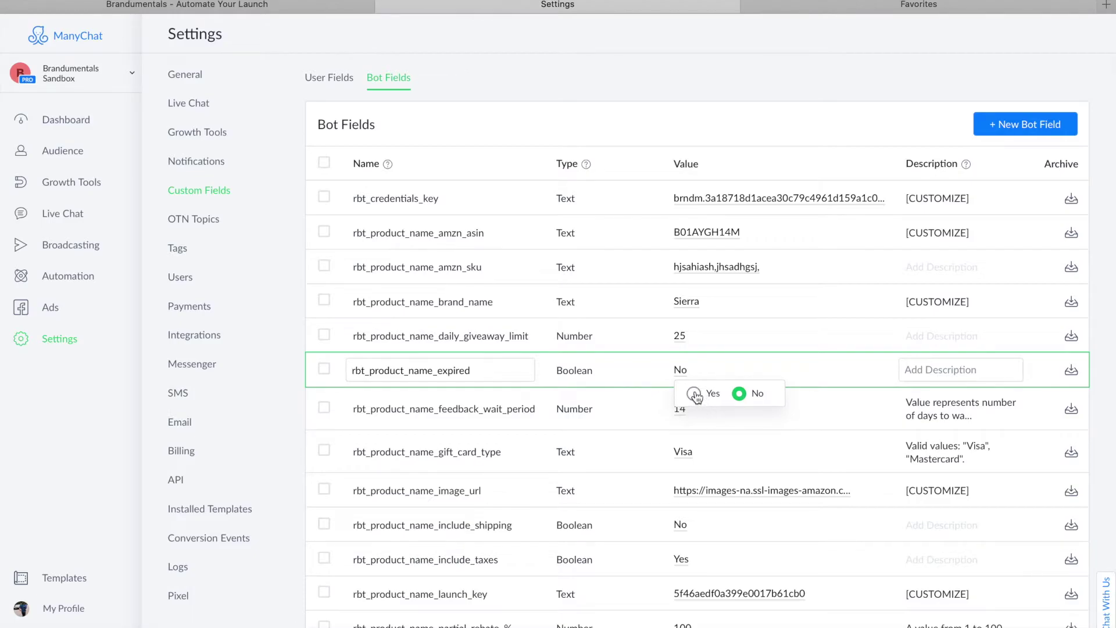
click(695, 394)
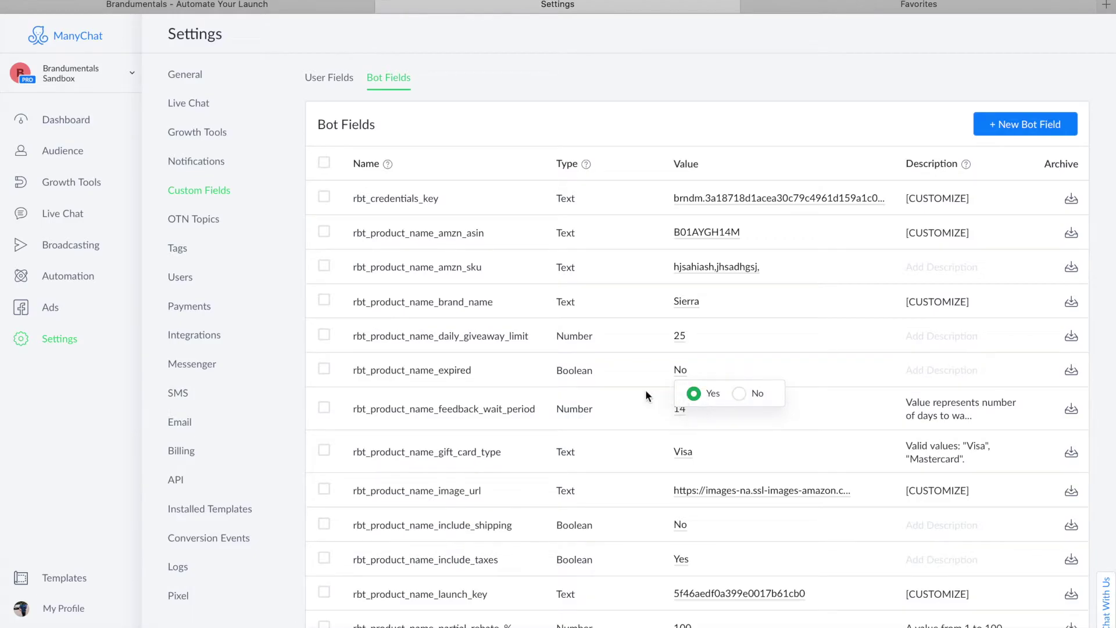
click(682, 373)
click(740, 399)
click(754, 351)
click(674, 371)
click(810, 367)
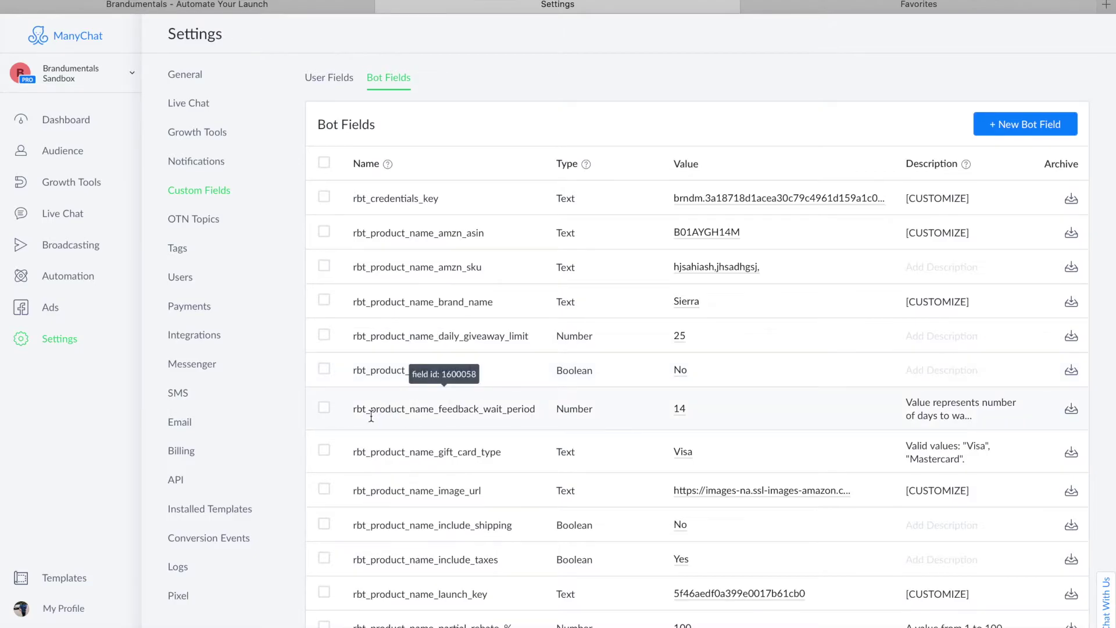
- Try 1, 7 and 20 as the value of rbt_product_name_feedback_wait_period and set it back to 14
scroll(371, 417, down, 1)
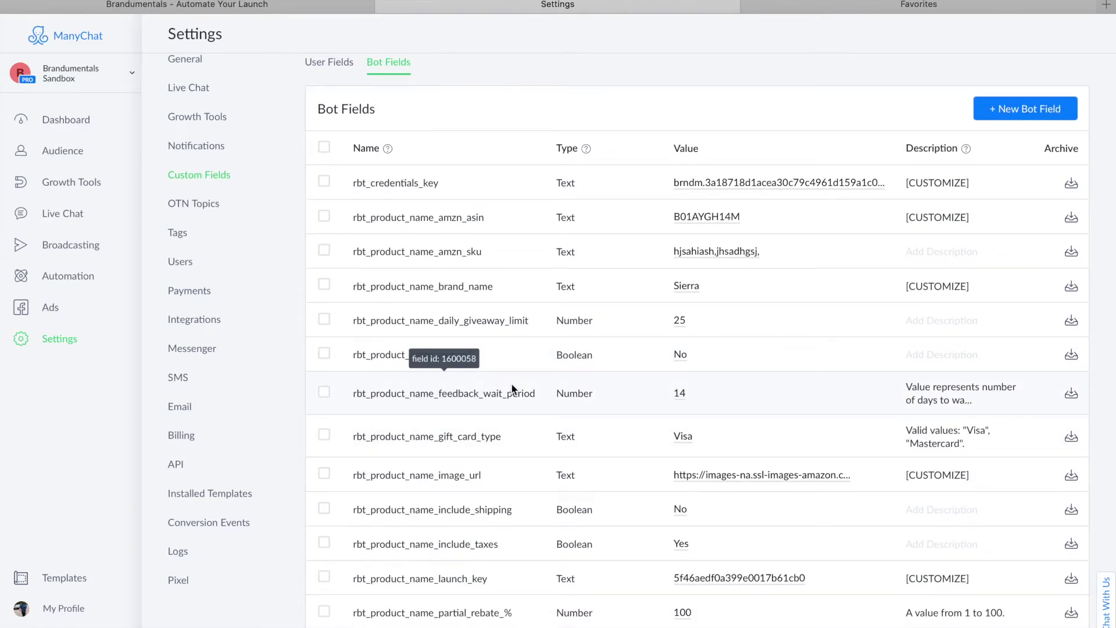
click(684, 400)
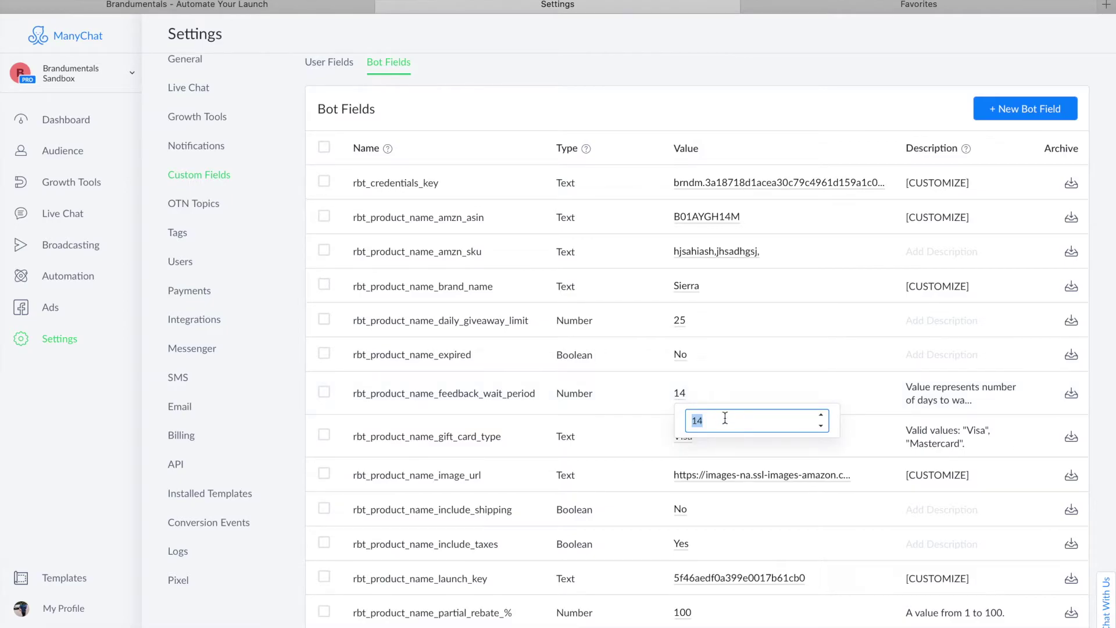
click(720, 425)
key(BackSpace)
key(BackSpace)
text(1)
key(BackSpace)
text(7)
key(BackSpace)
text(20)
key(BackSpace)
key(BackSpace)
text(14)
click(627, 404)
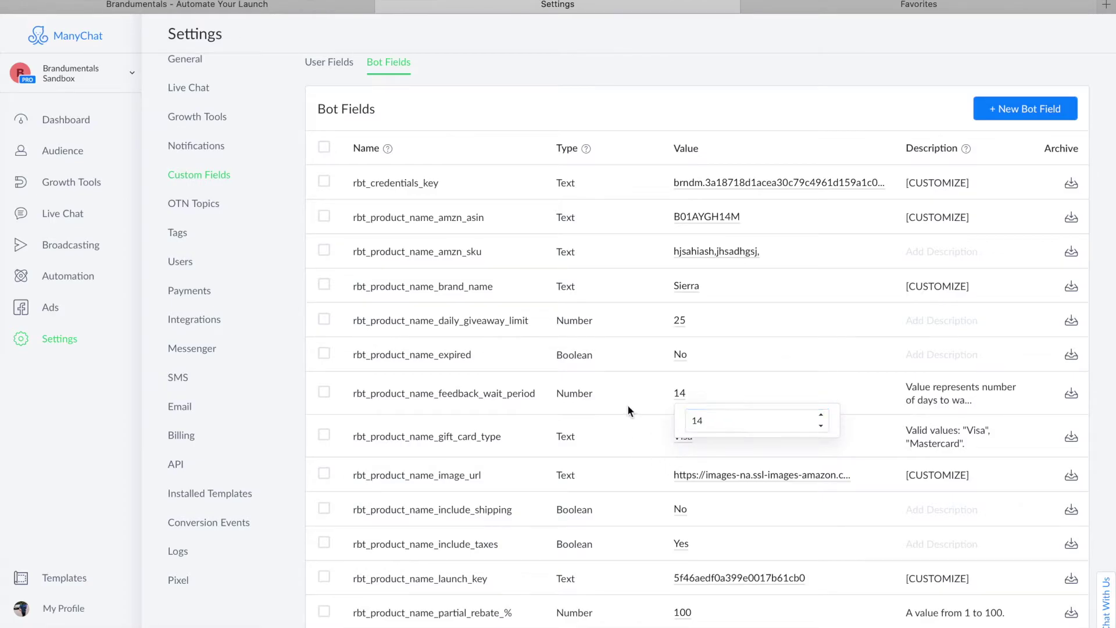
click(680, 394)
click(708, 420)
click(488, 418)
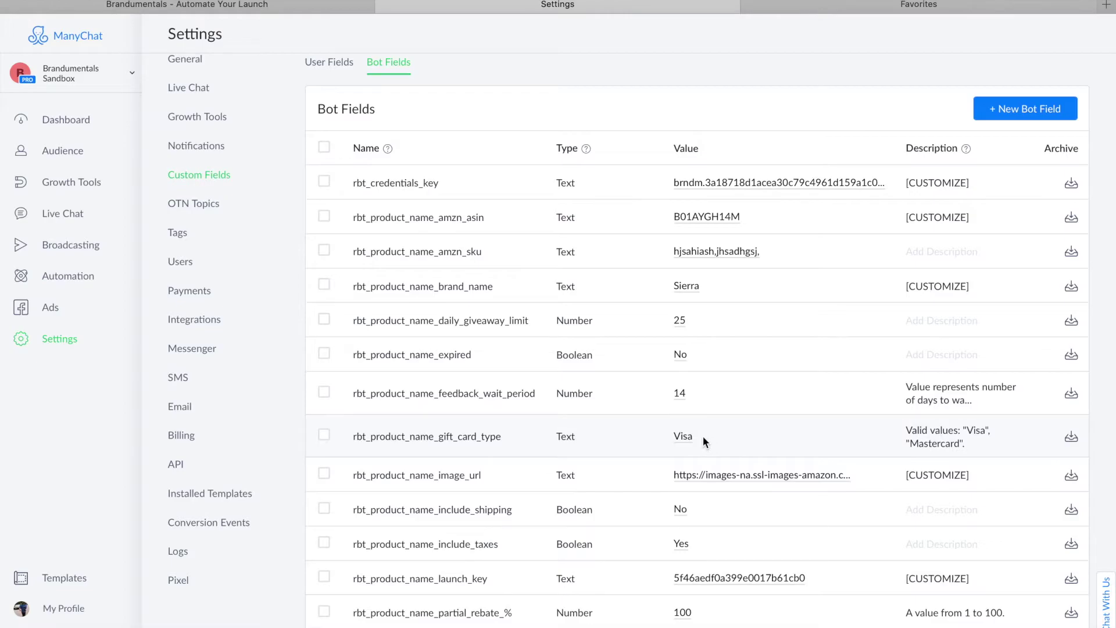
- Examine the value of rbt_product_name_gift_card_type and the valid values given in its description without editing them
click(685, 441)
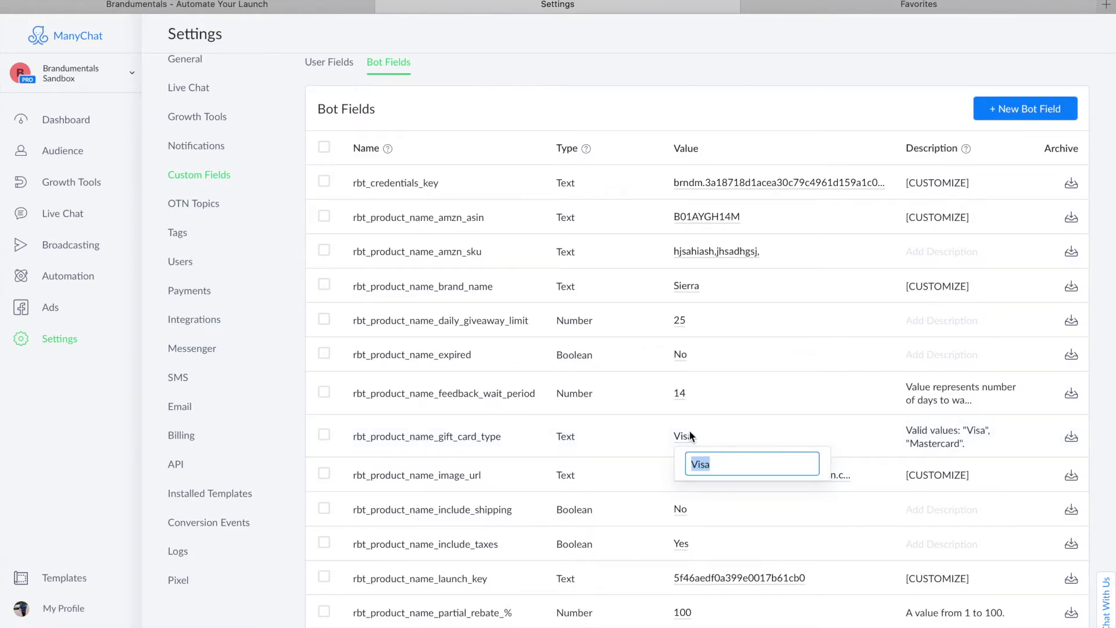
click(710, 426)
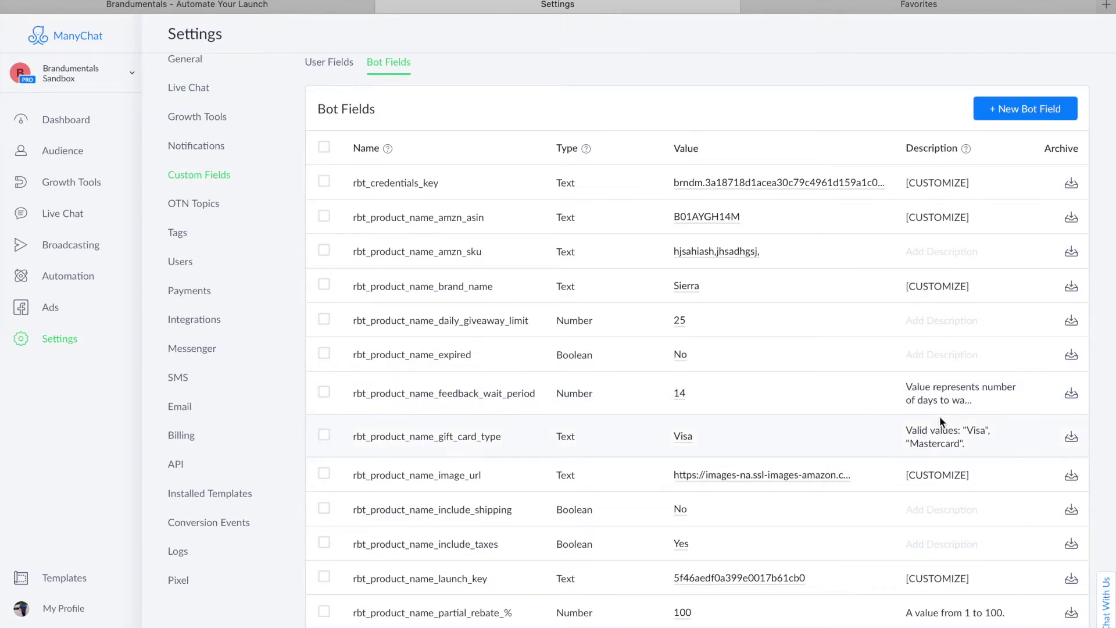
click(926, 443)
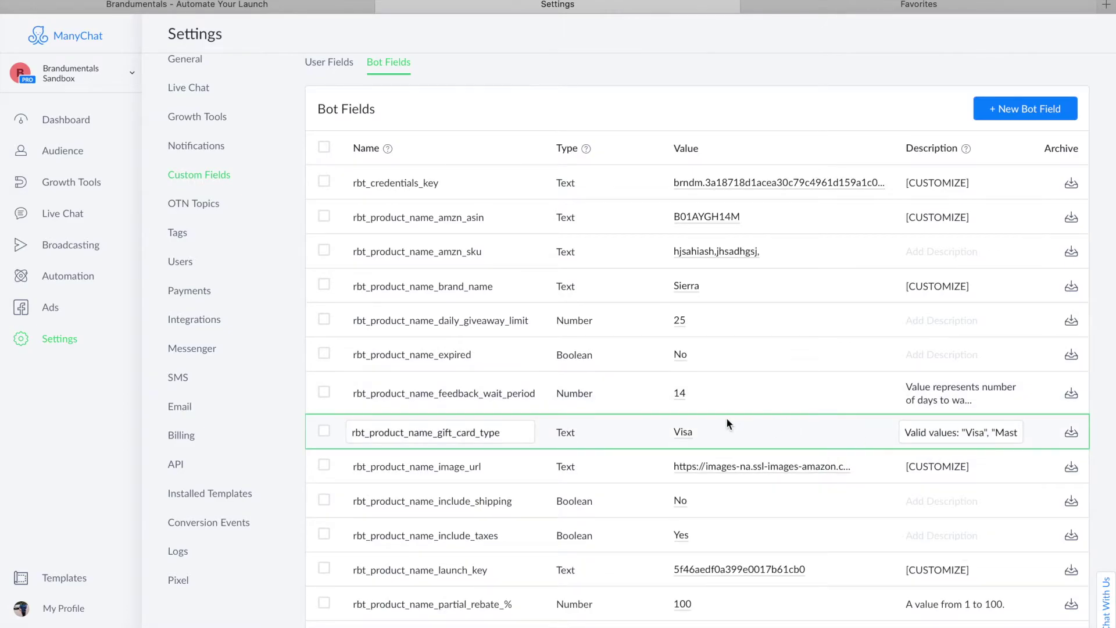
click(686, 436)
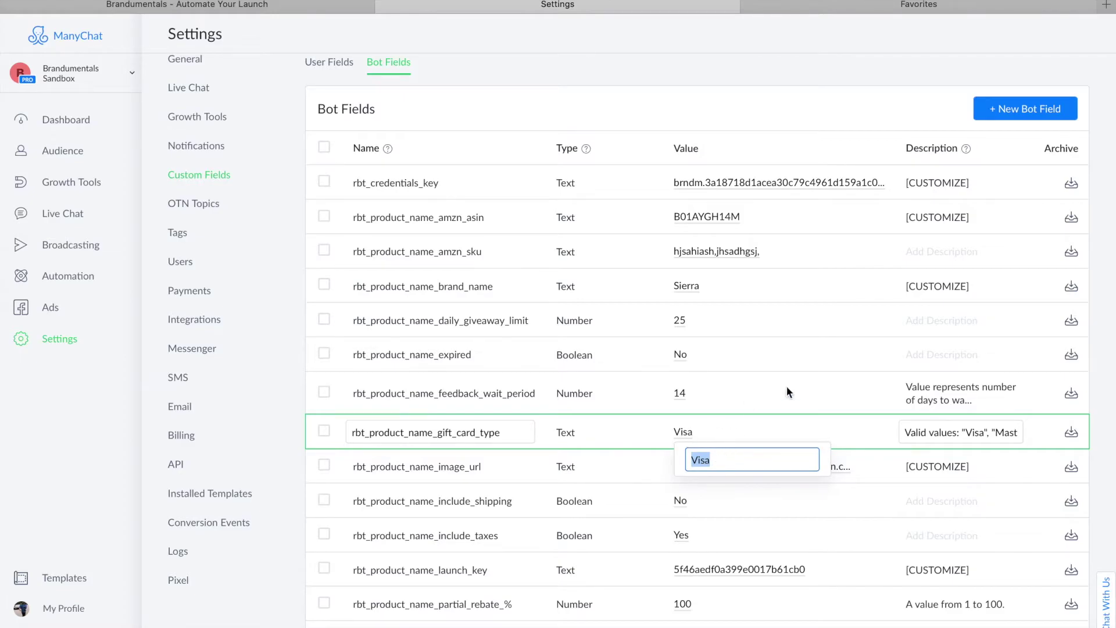
click(686, 433)
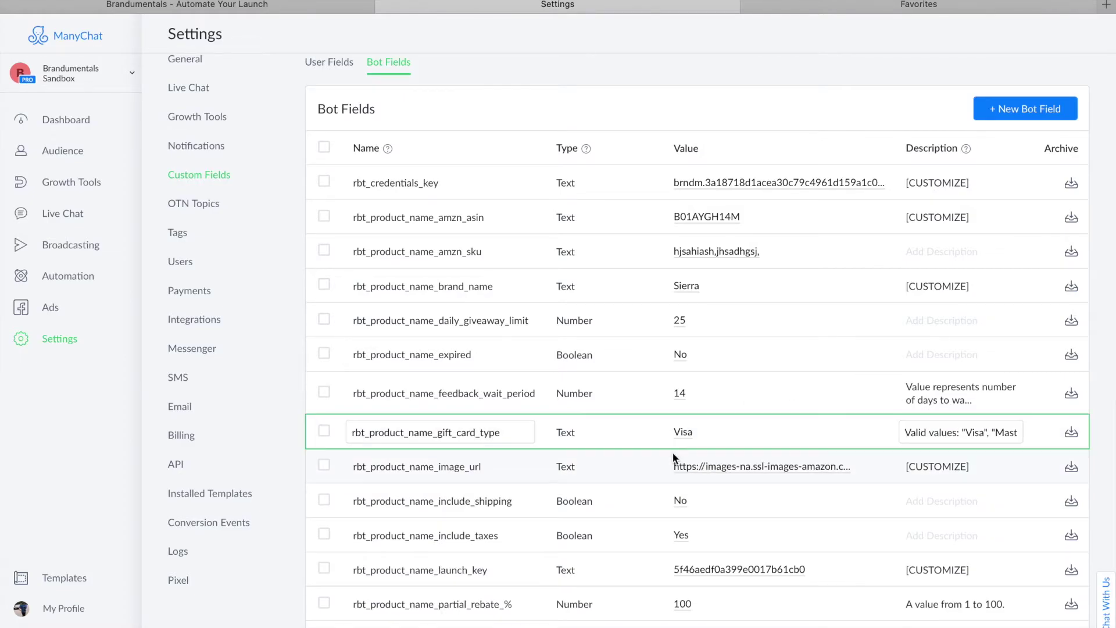
click(687, 437)
click(725, 462)
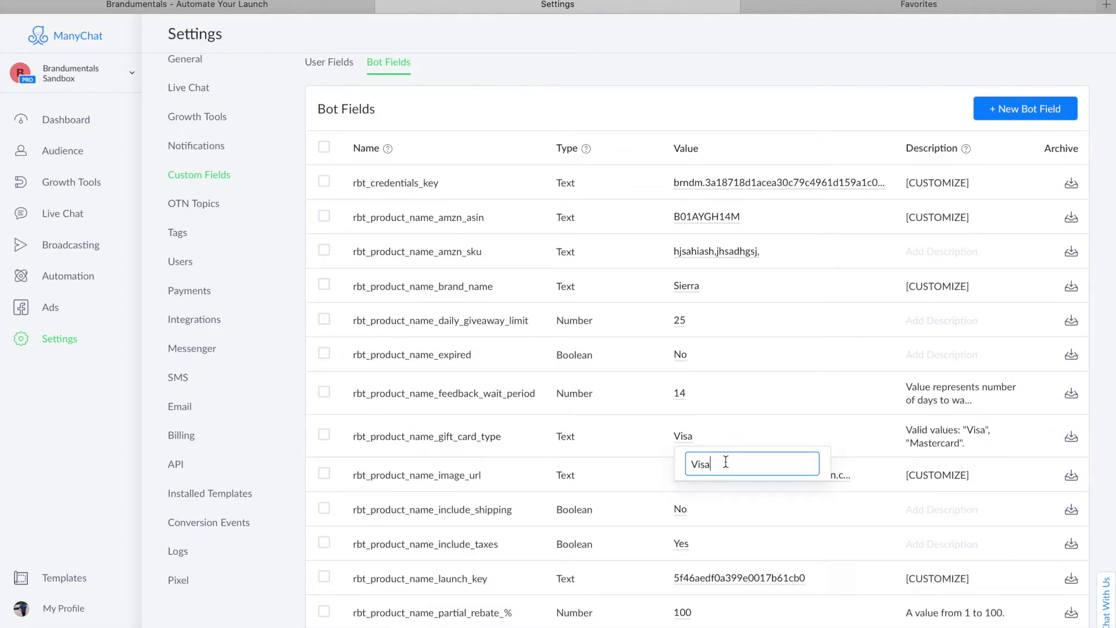
click(703, 439)
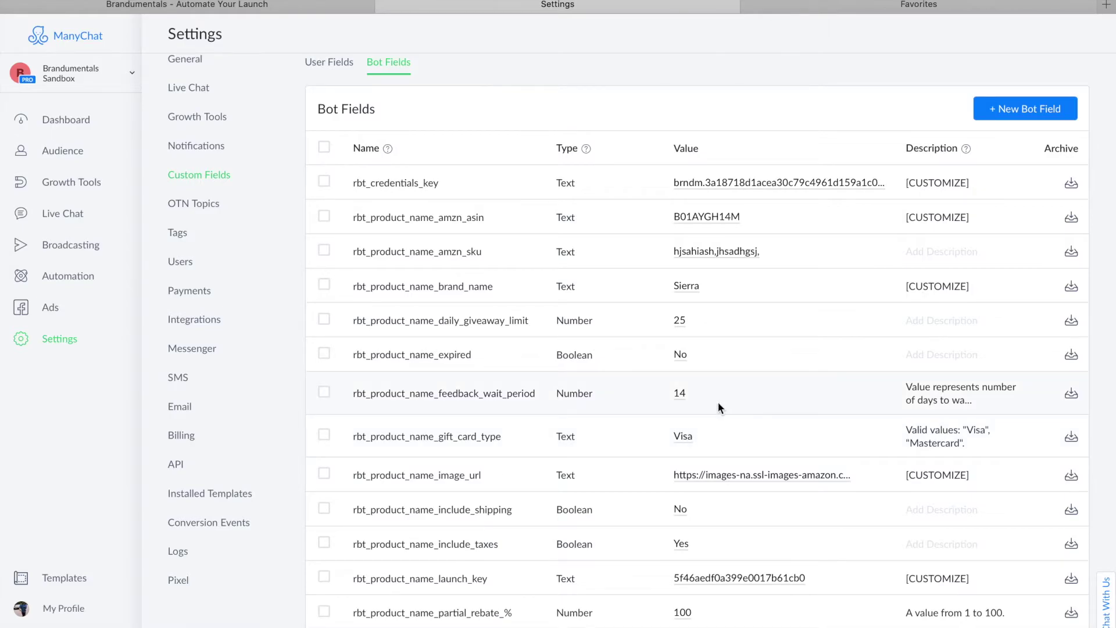
- View the Yes and No options of rbt_product_name_include_shipping without changing the setting
scroll(702, 433, down, 2)
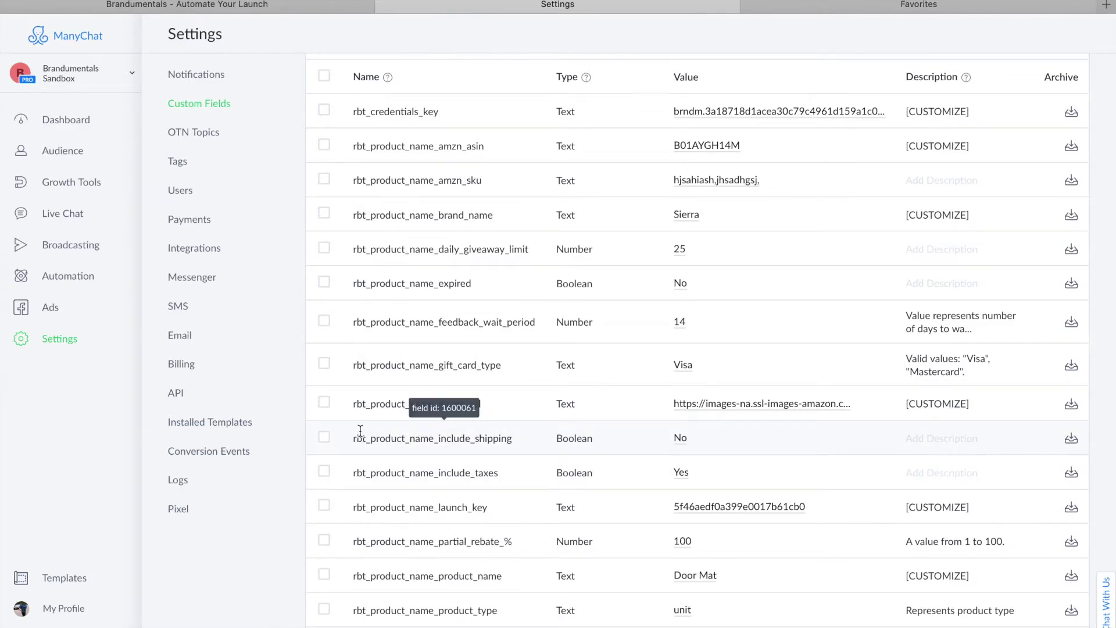
click(682, 439)
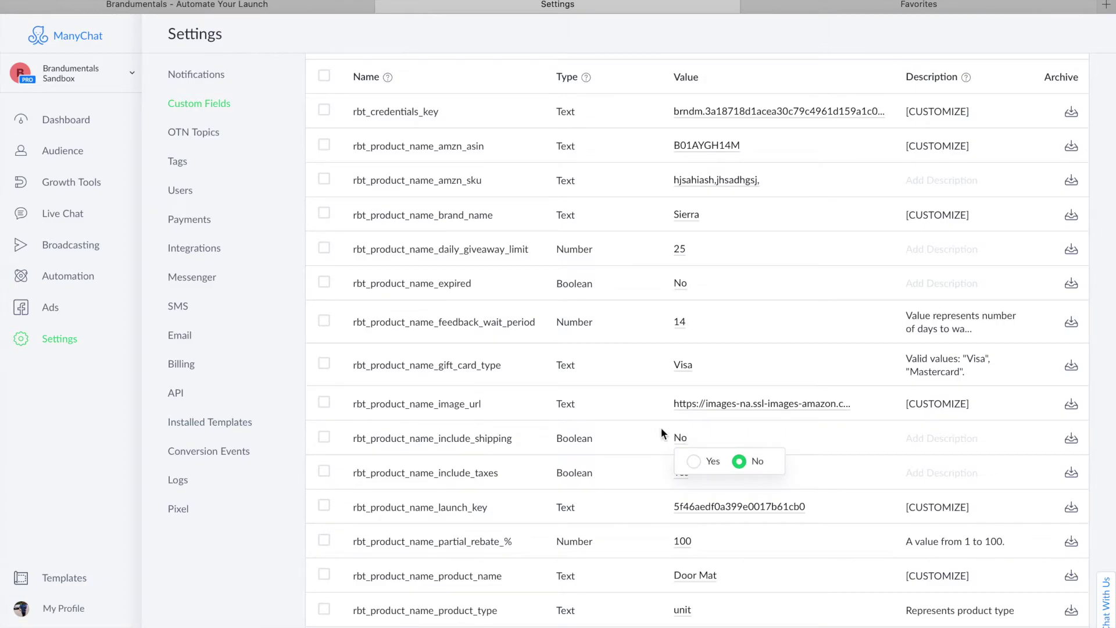
click(631, 446)
click(680, 439)
click(621, 439)
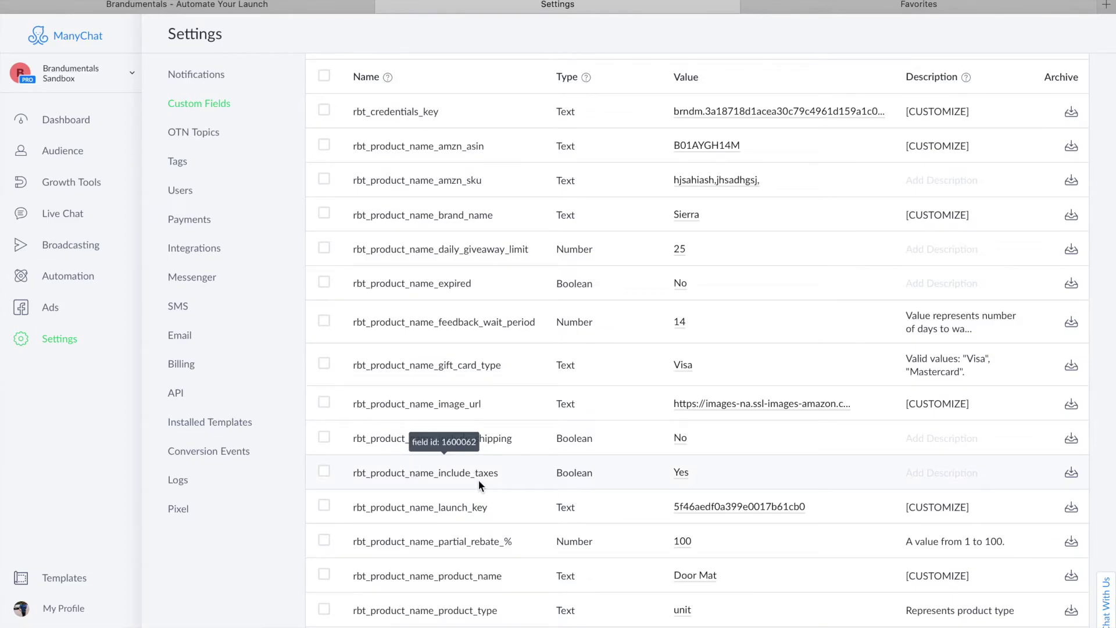
- Try switching rbt_product_name_include_taxes to No and set it back to Yes
click(683, 474)
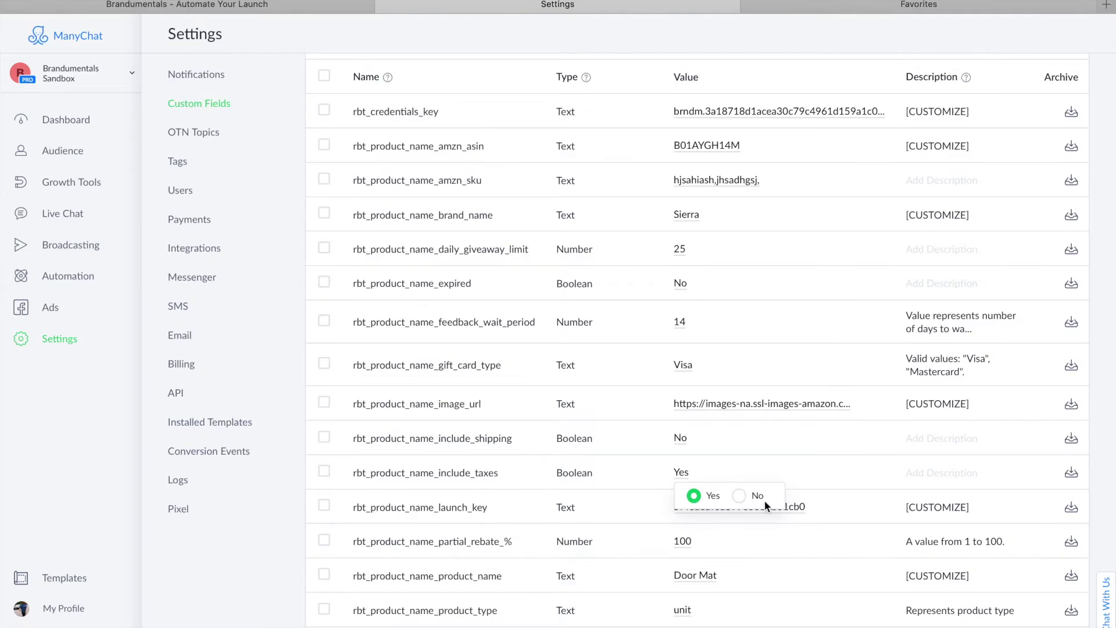
click(740, 497)
click(704, 497)
click(639, 464)
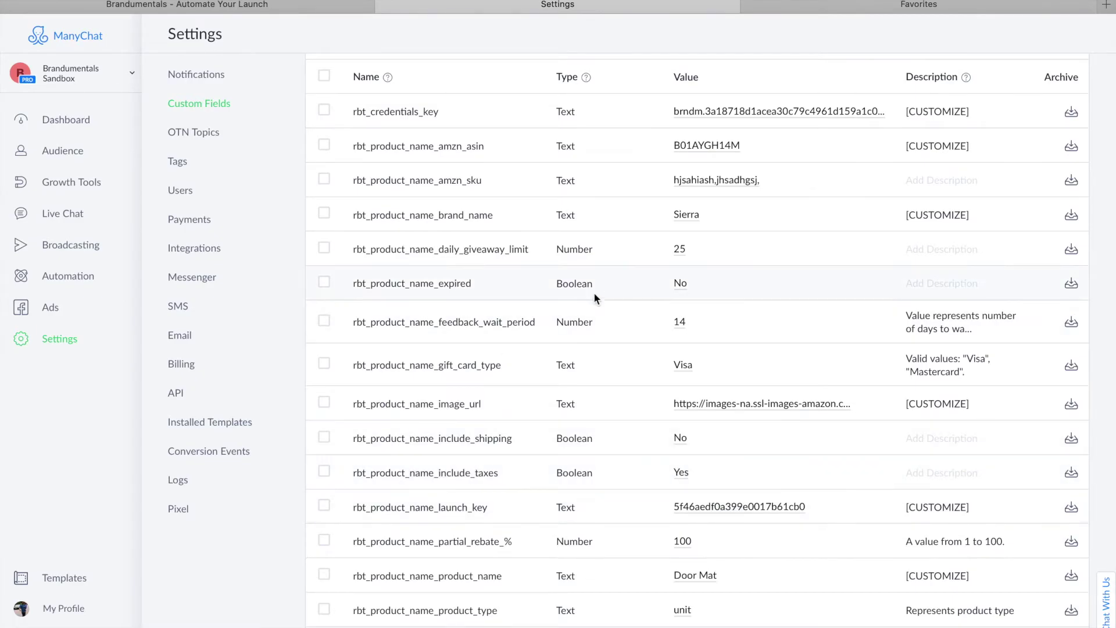
- Try 50 as the value of rbt_product_name_partial_rebate_% and set it back to 100
scroll(594, 291, down, 3)
scroll(594, 298, down, 3)
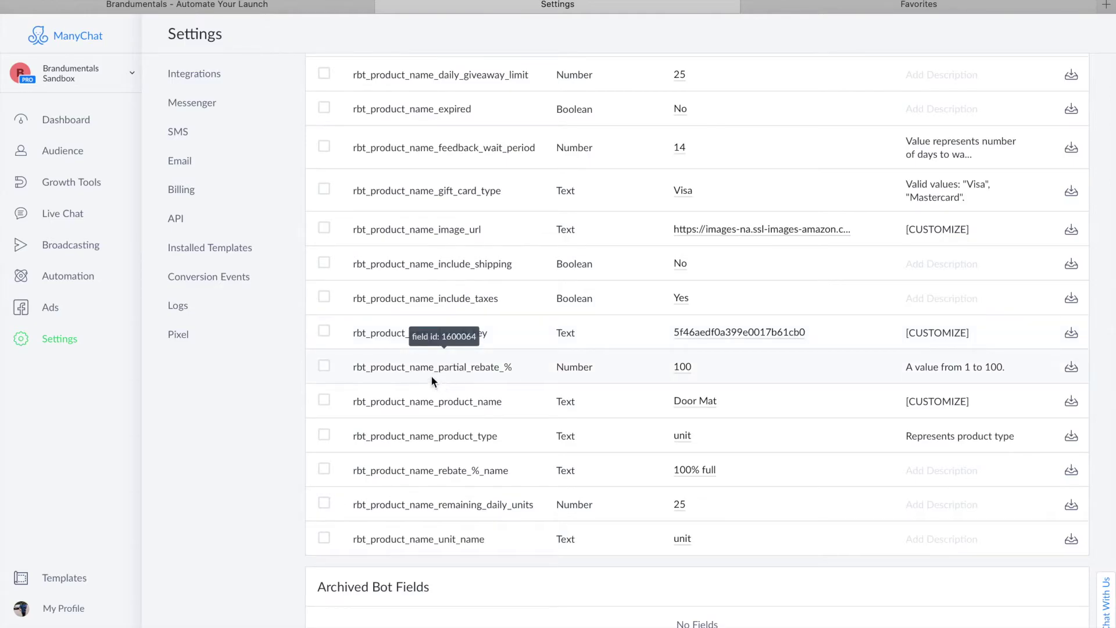
click(683, 367)
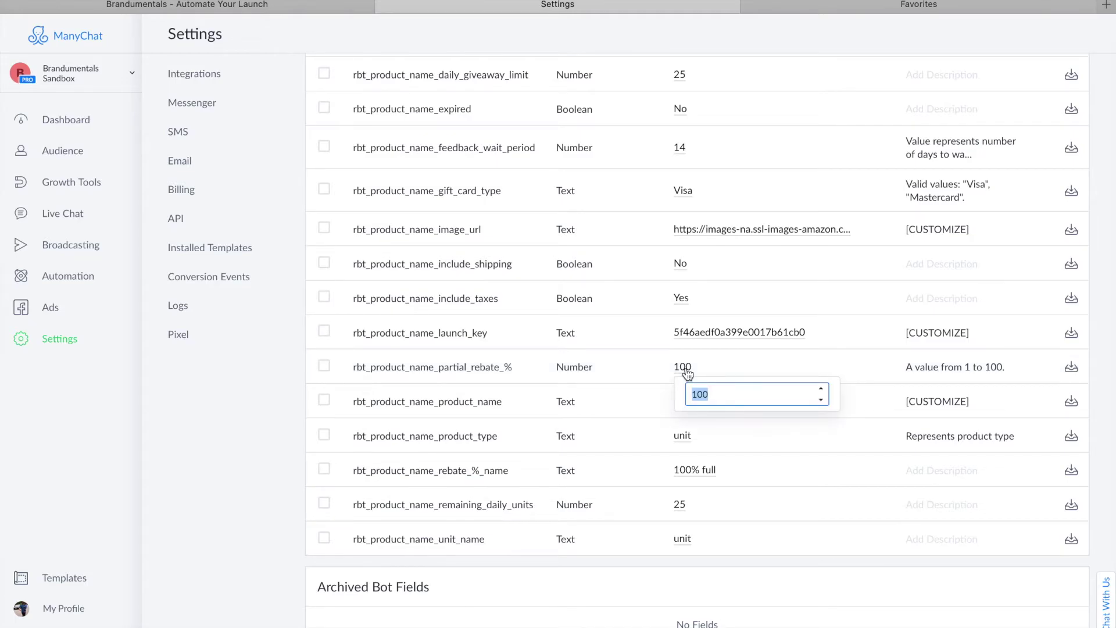
click(742, 397)
click(697, 364)
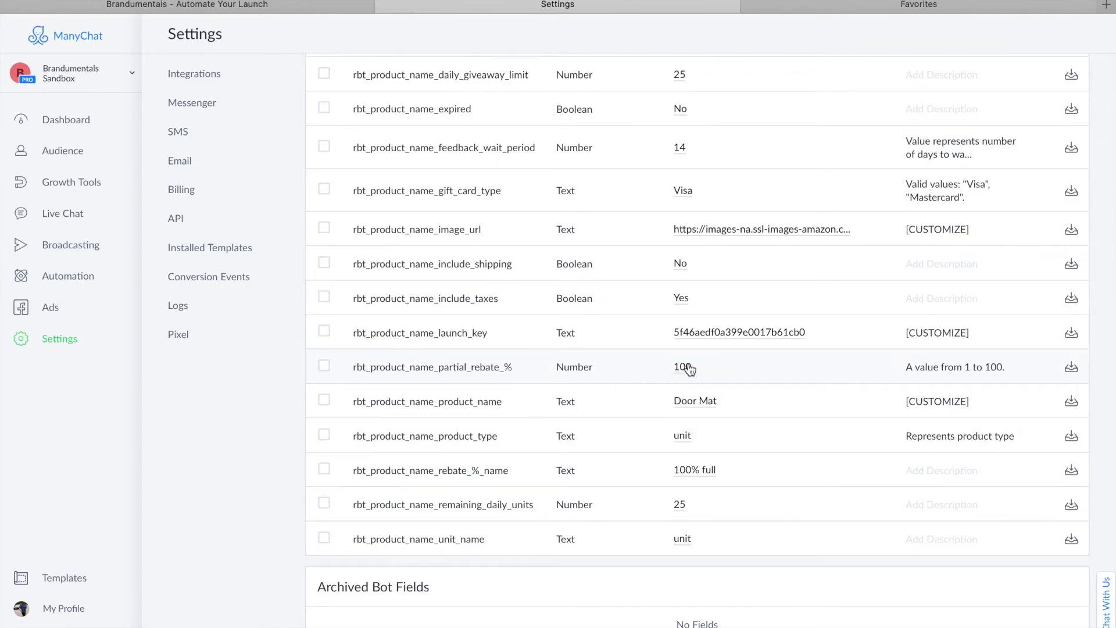
click(692, 367)
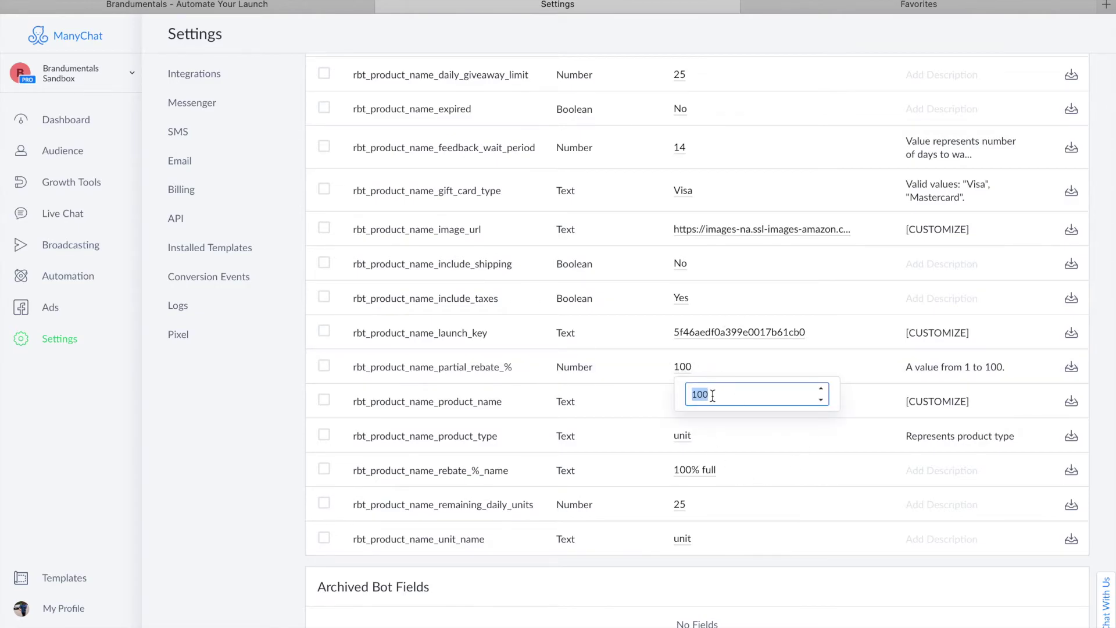
key(BackSpace)
text(100)
key(BackSpace)
key(BackSpace)
key(BackSpace)
text(50)
key(BackSpace)
key(BackSpace)
text(100)
key(Return)
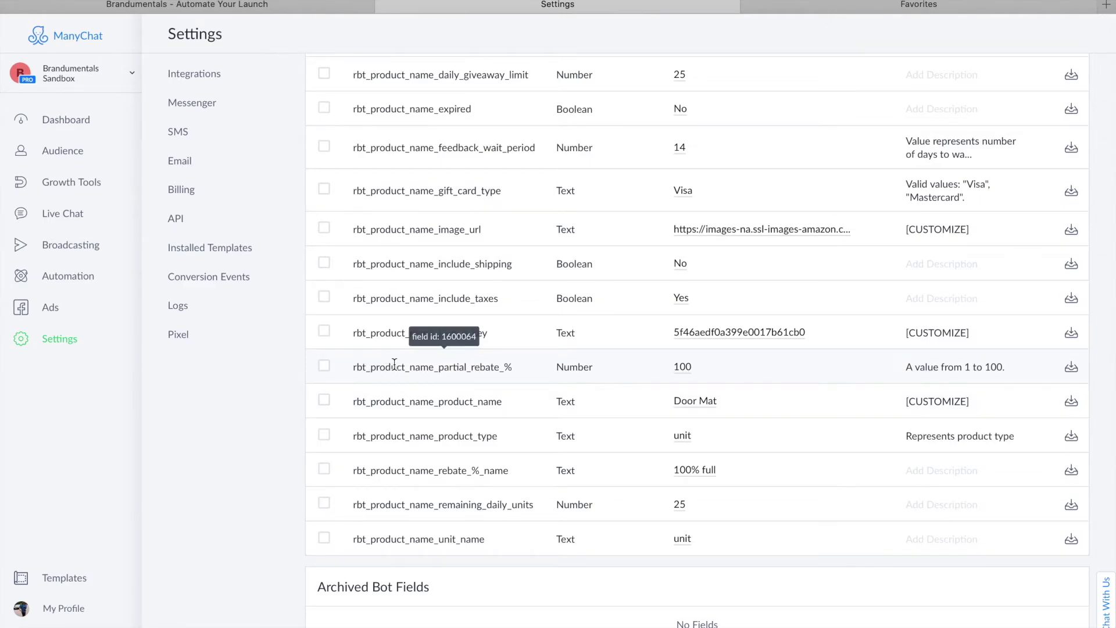
click(685, 373)
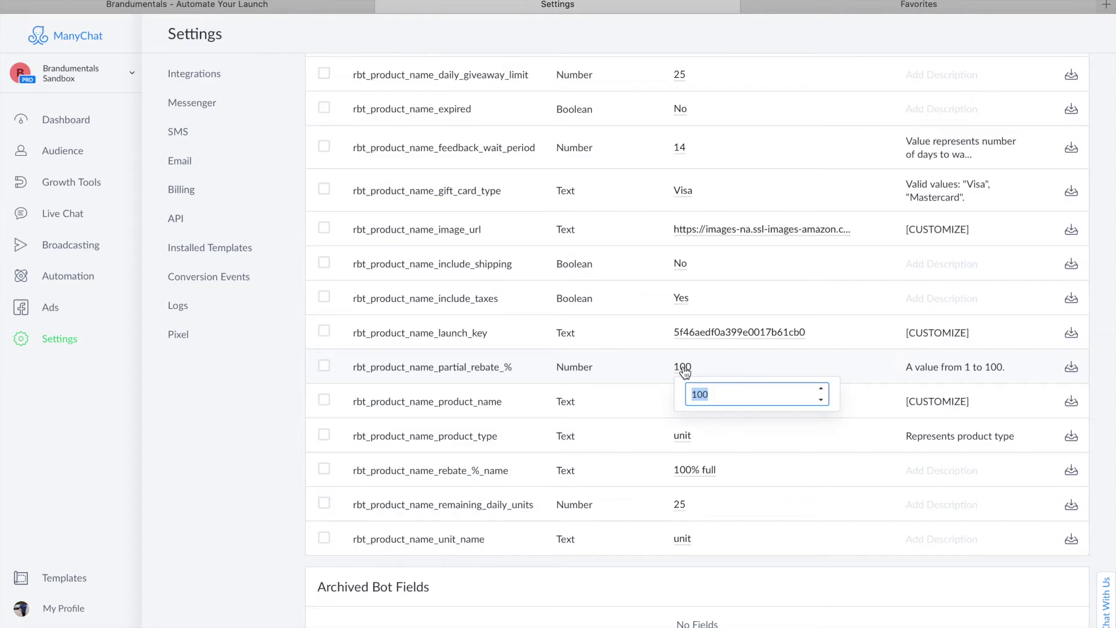
click(642, 366)
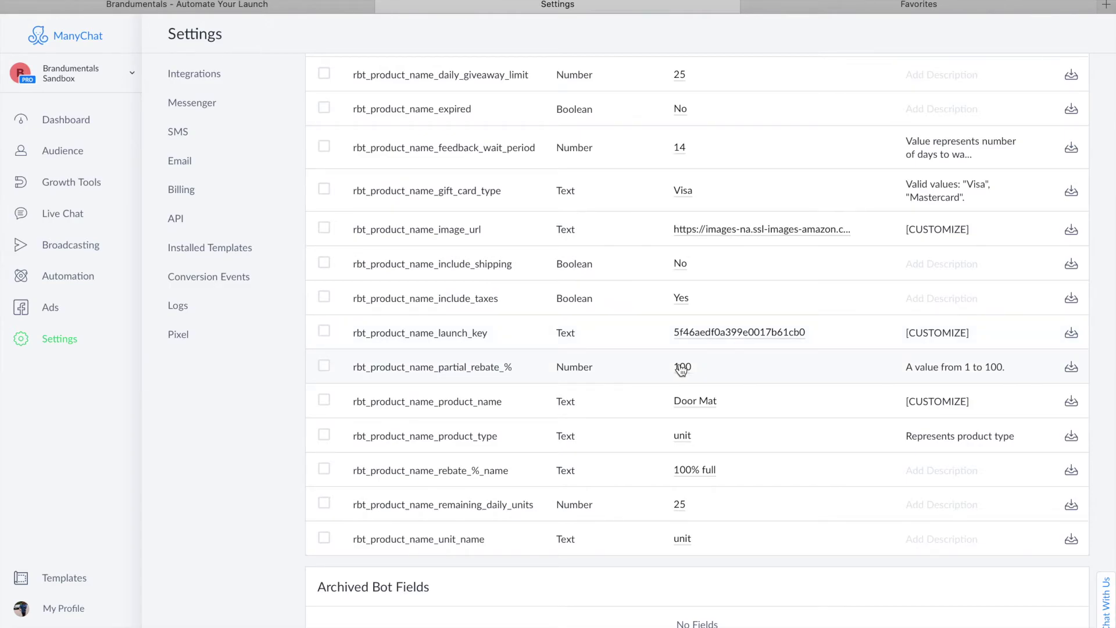
- Set the value of the rbt_product_name_partial_rebate_% bot field to 50
click(717, 368)
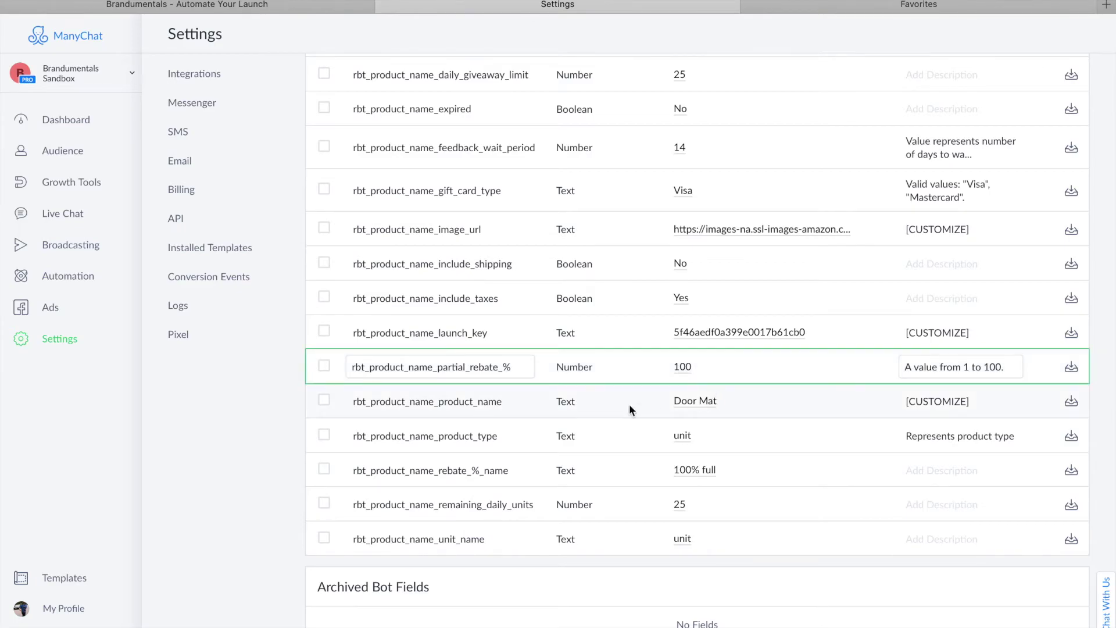
click(682, 372)
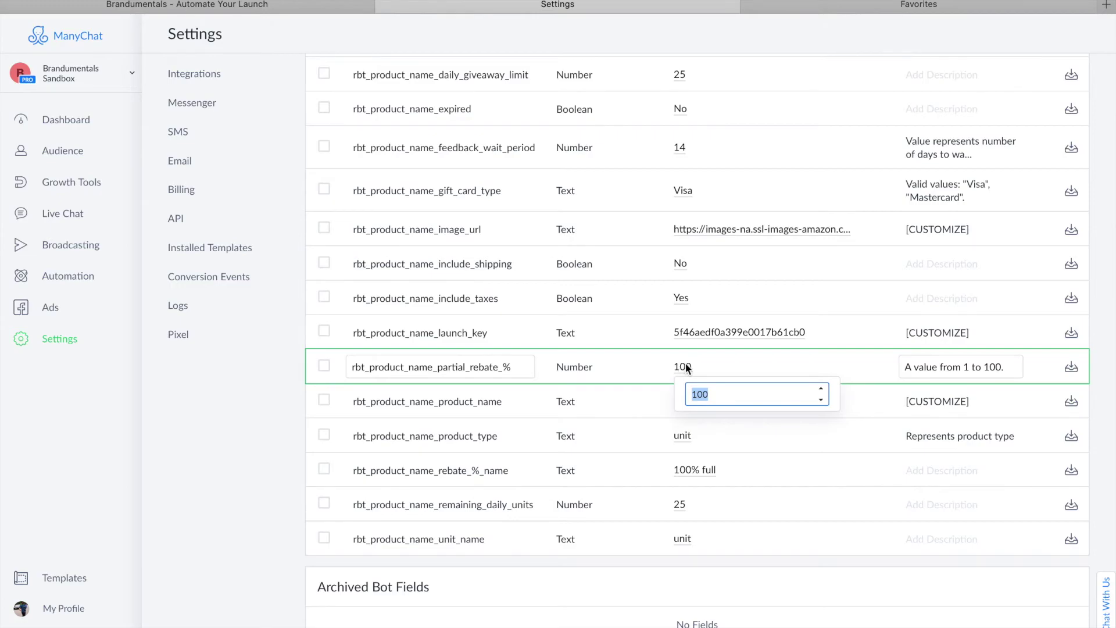
click(686, 367)
click(686, 367)
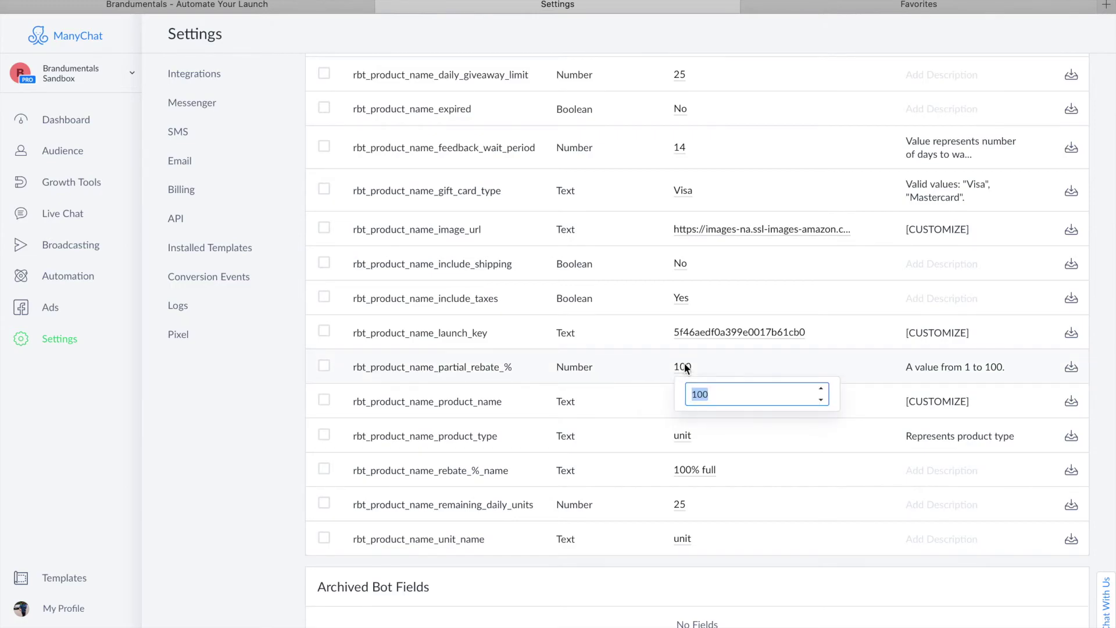
text(50)
key(Return)
- Set the value of the rbt_product_name_rebate_%_name bot field to 50% to match the partial rebate percentage
click(661, 473)
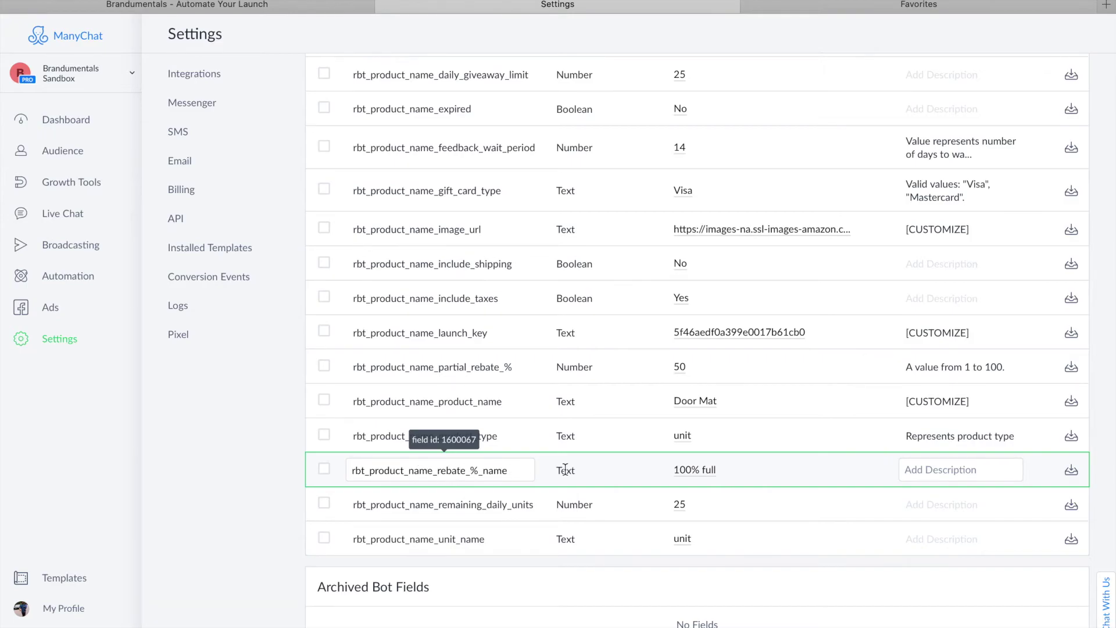
click(711, 472)
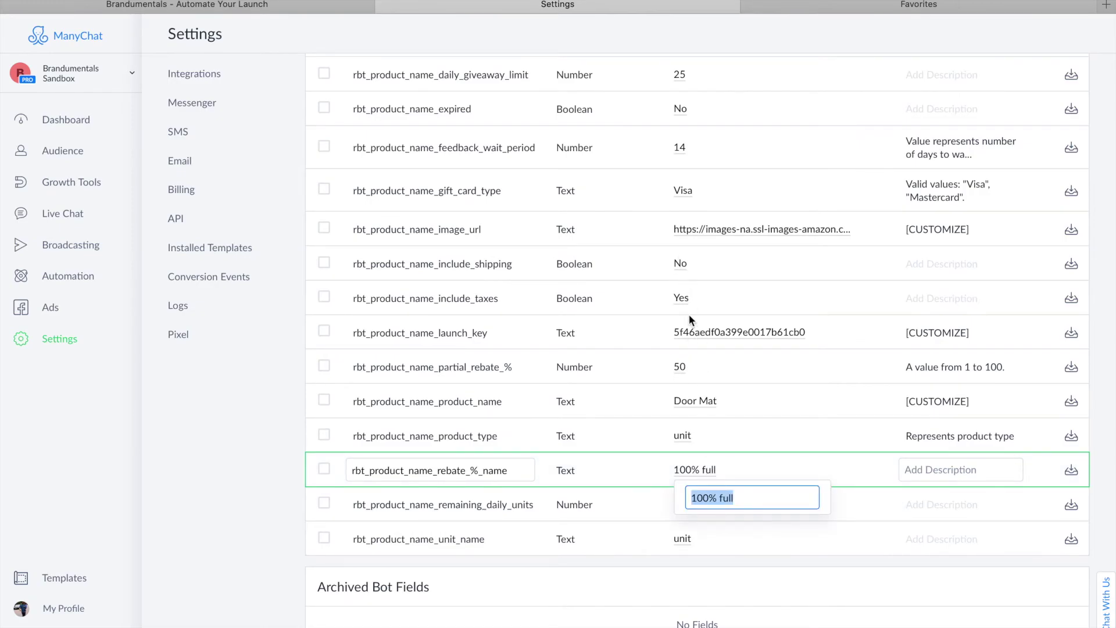
click(681, 372)
click(681, 368)
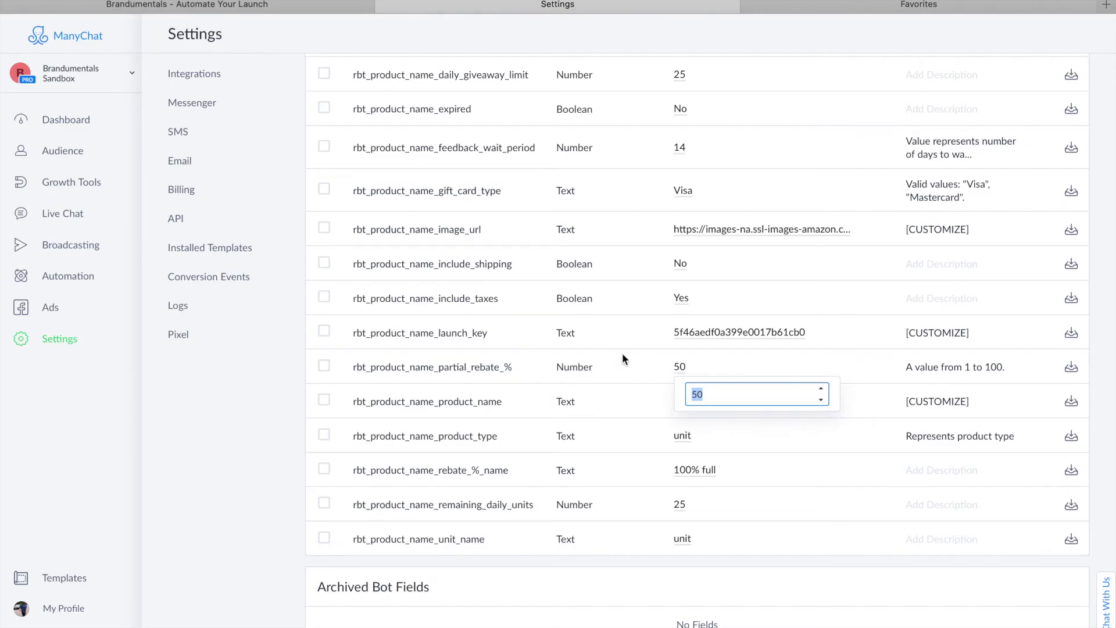
click(678, 373)
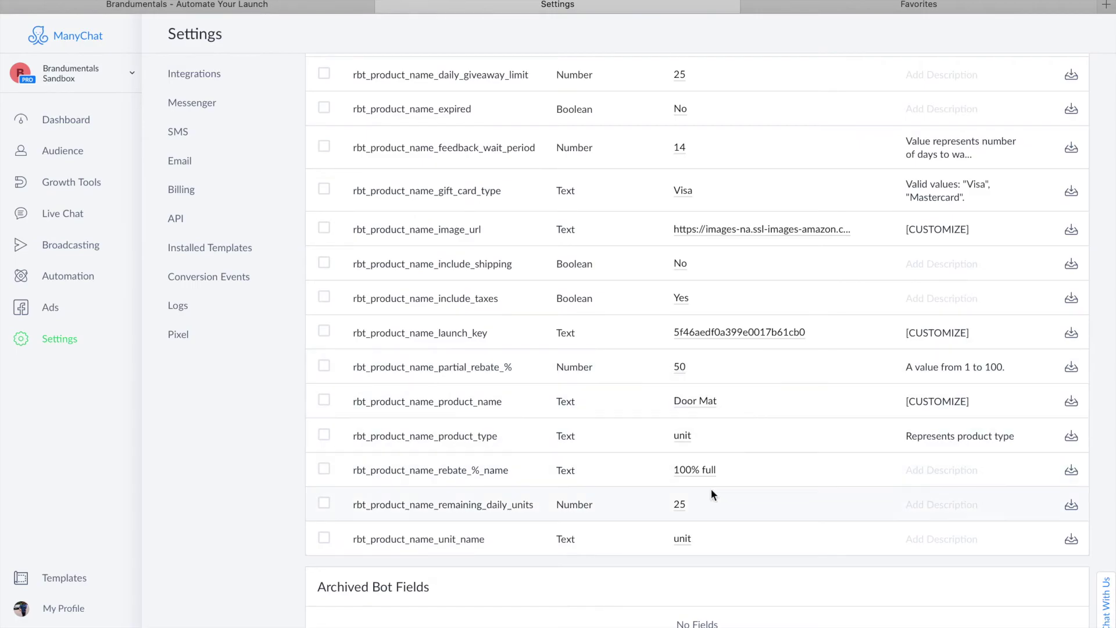
click(689, 472)
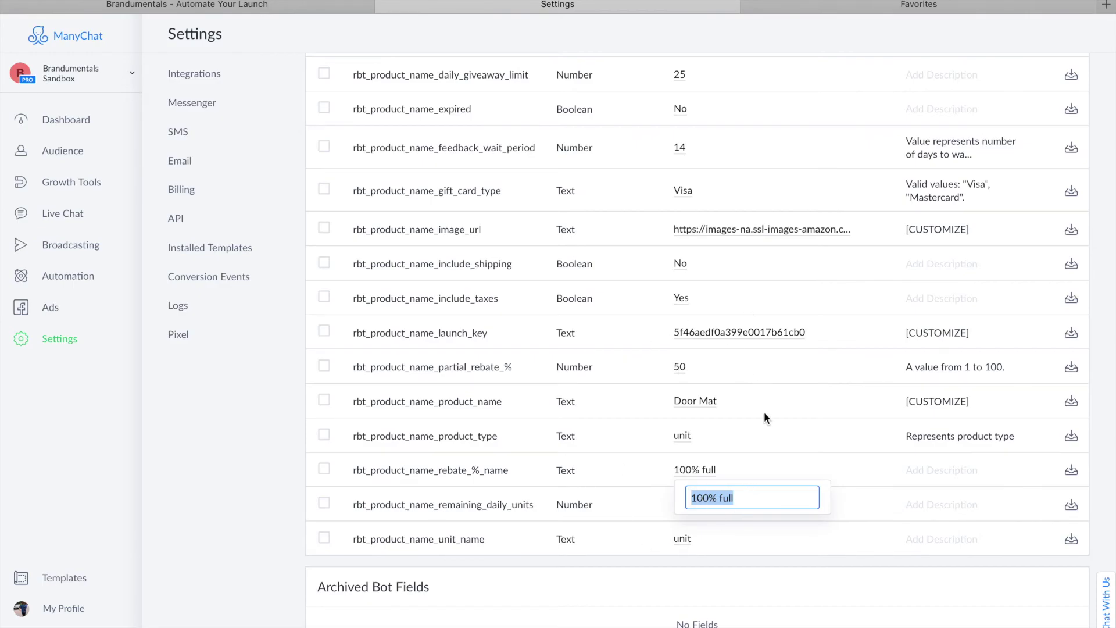
click(675, 364)
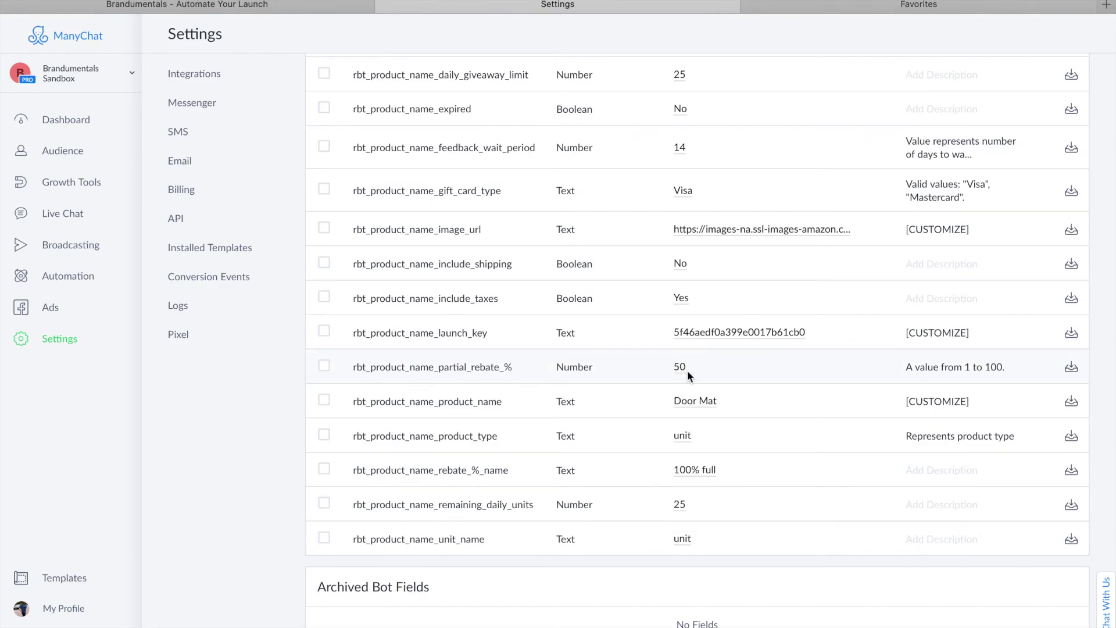
click(686, 475)
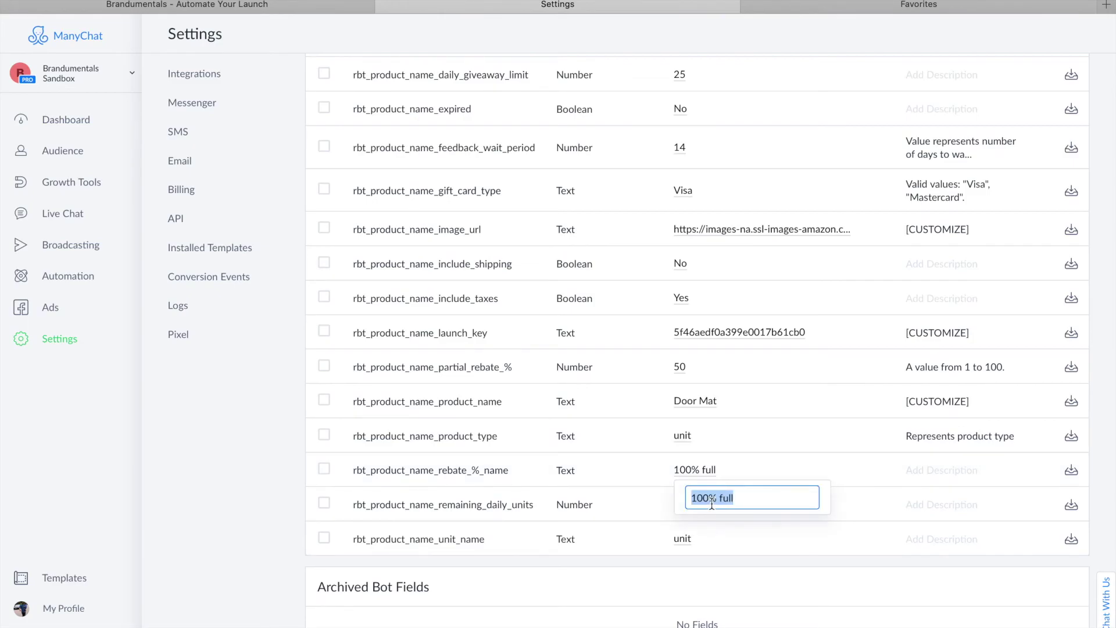
text(50%)
key(Return)
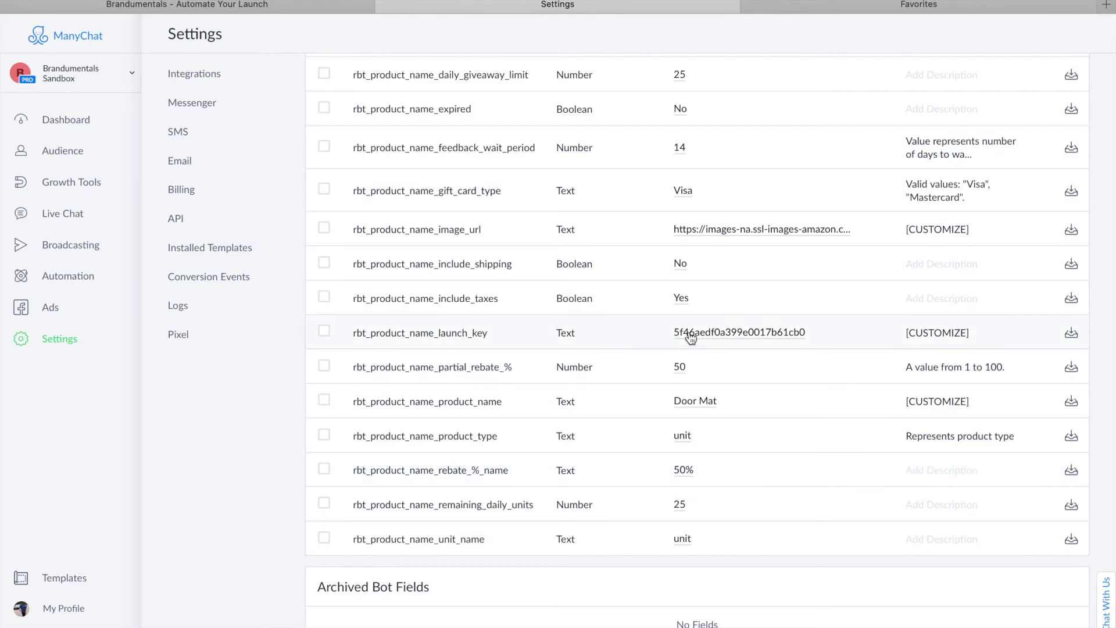
- Set rbt_product_name_partial_rebate_% back to 100
click(680, 368)
text(100)
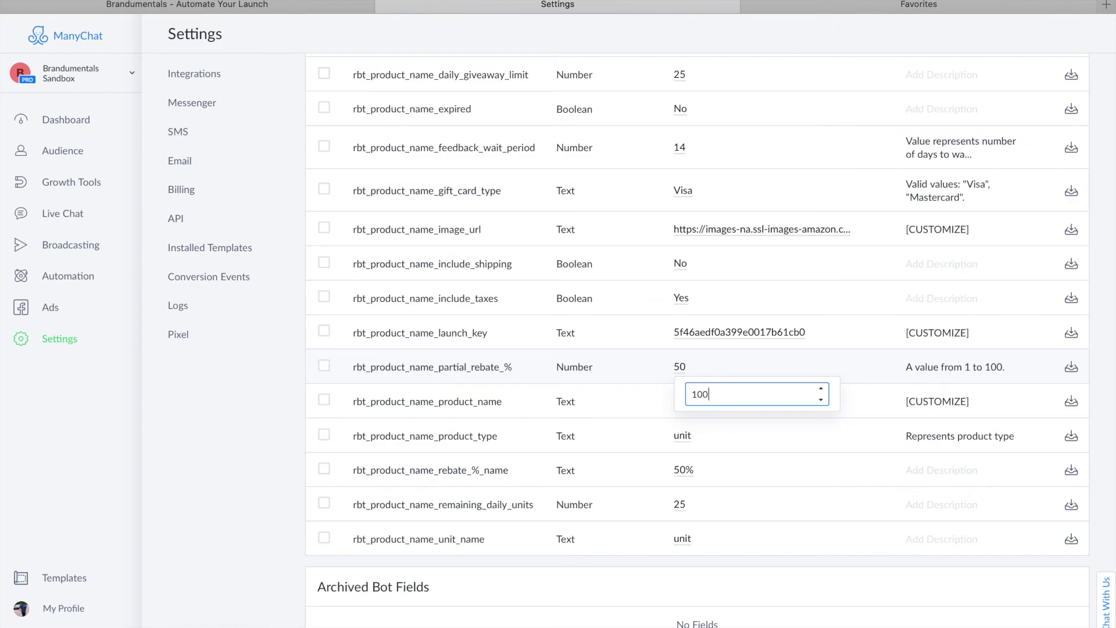
click(684, 469)
- Set the value of rbt_product_name_rebate_%_name back to 100% full
click(685, 470)
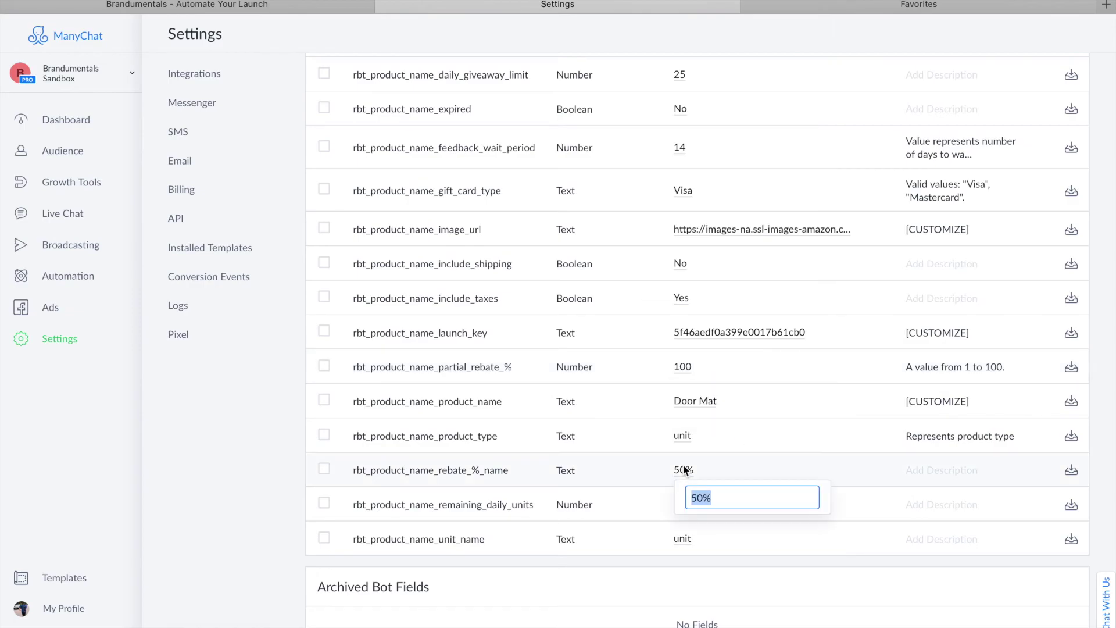
text(100)
click(648, 500)
click(683, 469)
click(730, 497)
text(% full)
click(638, 498)
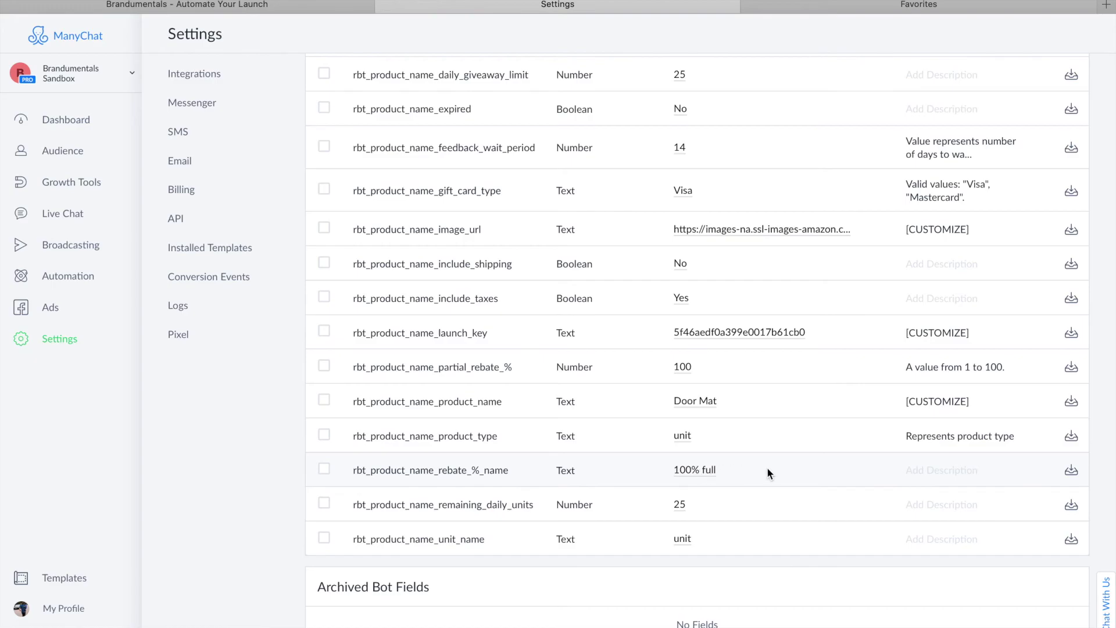
click(693, 475)
click(704, 498)
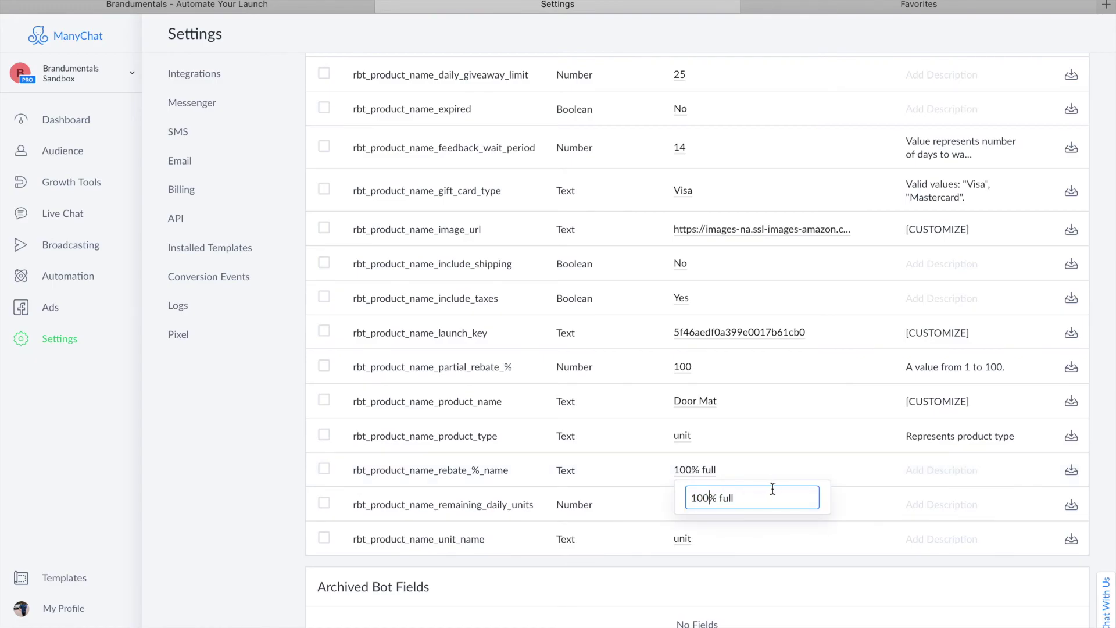
click(617, 478)
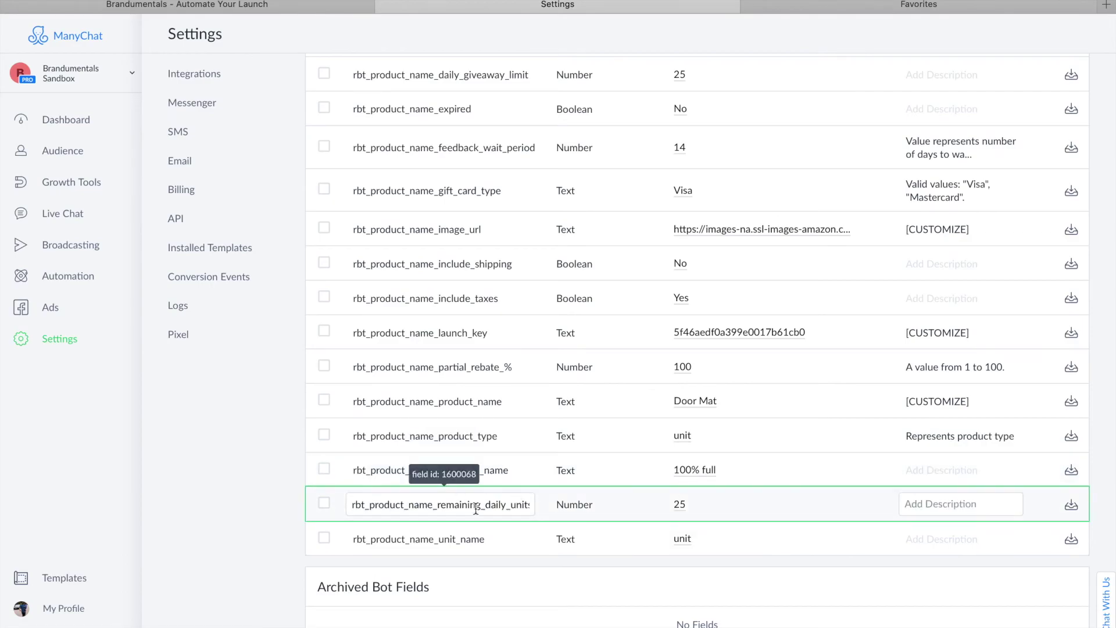
- Try 30 as the value of rbt_product_name_remaining_daily_units and set it back to 25
click(501, 504)
click(678, 506)
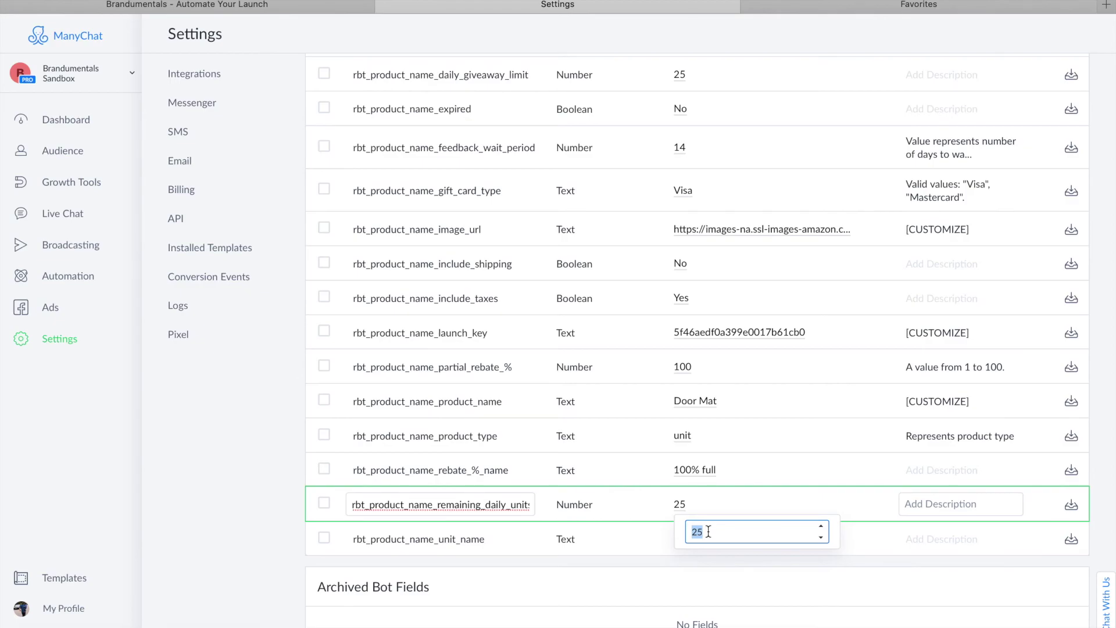
text(2)
key(BackSpace)
text(30)
key(BackSpace)
key(BackSpace)
text(25)
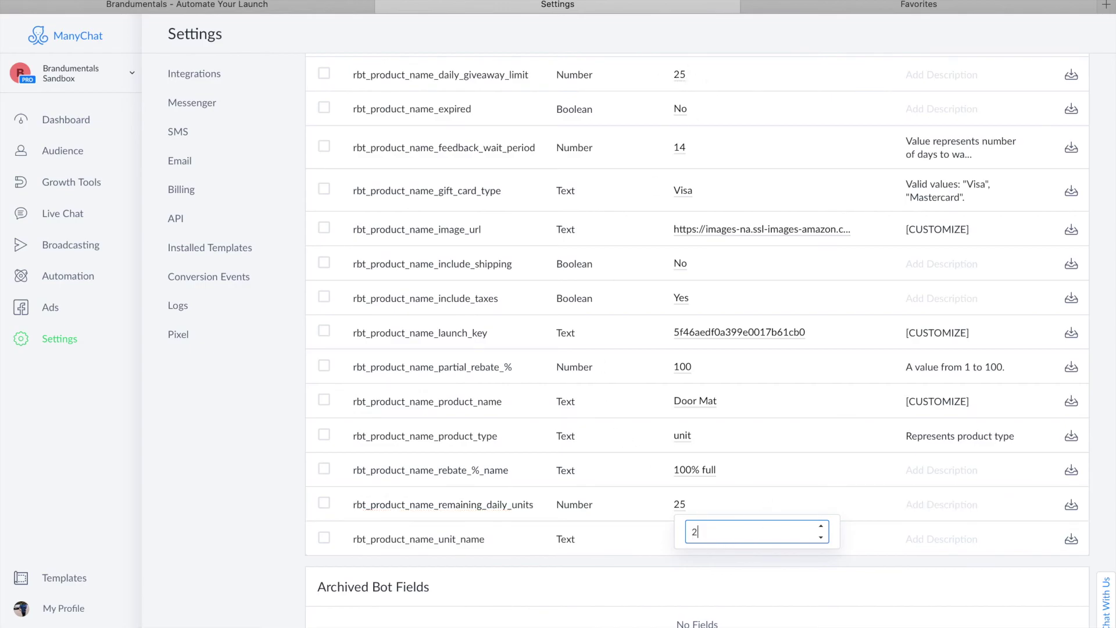
click(620, 504)
- Set the value of the rbt_product_name_unit_name bot field to Product
click(683, 540)
text(Product)
key(Return)
text(Product)
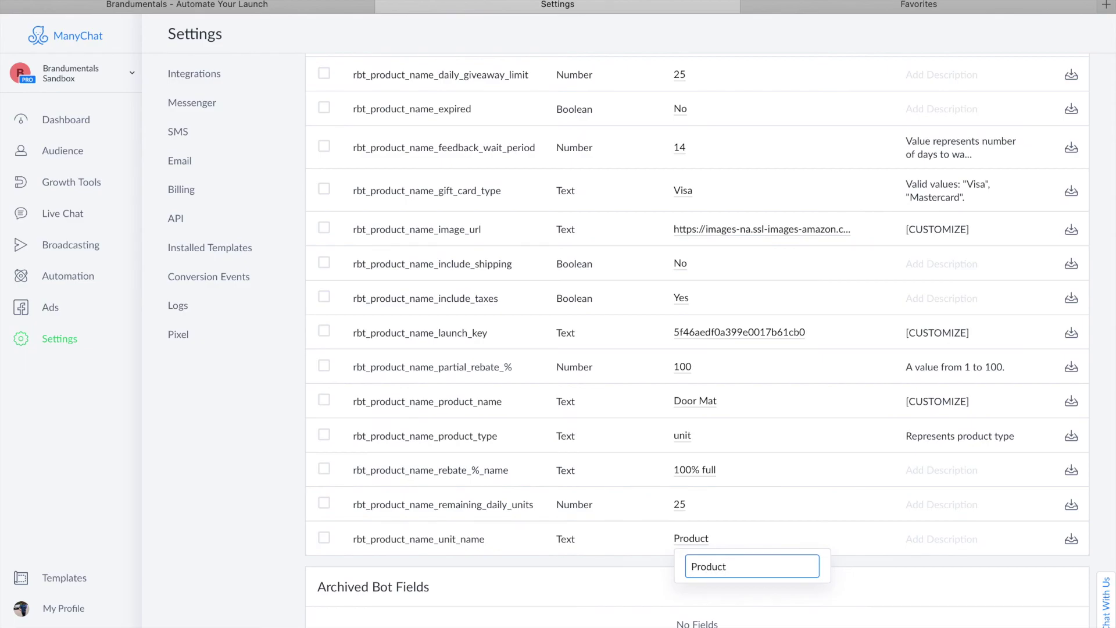
click(637, 557)
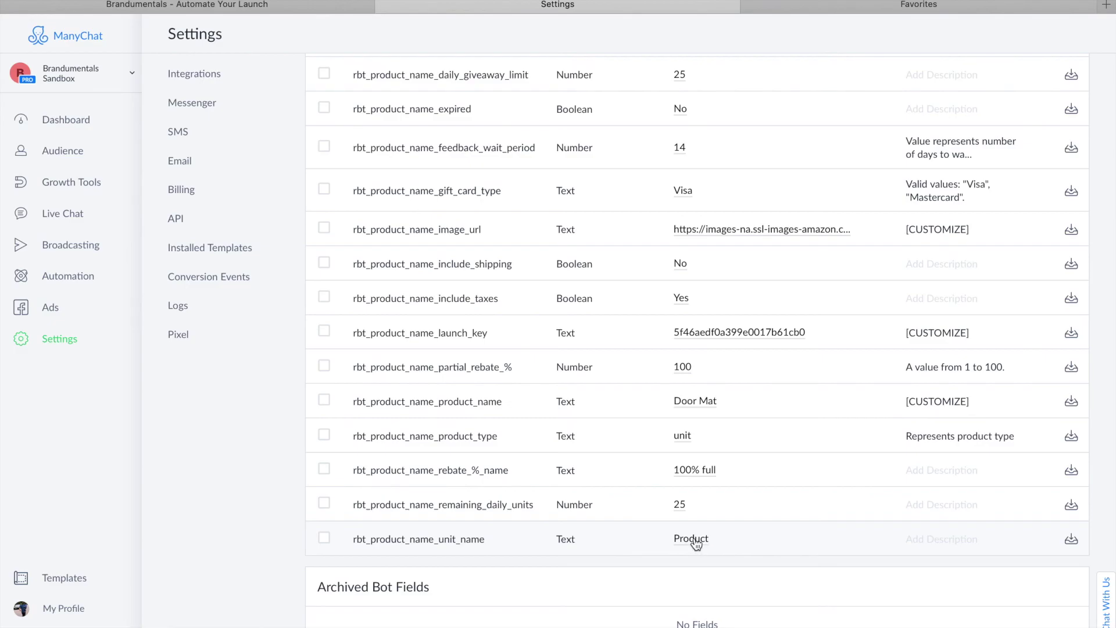
- Review the values of all bot fields in the list, from rbt_credentials_key through rbt_product_name_unit_name
scroll(696, 543, up, 5)
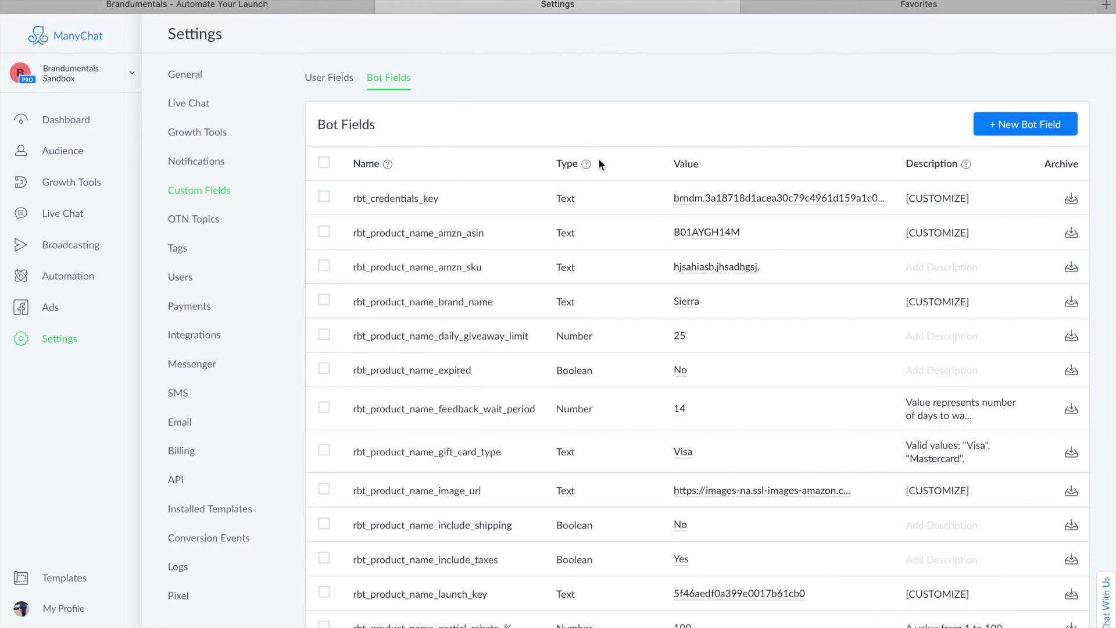
scroll(599, 159, down, 2)
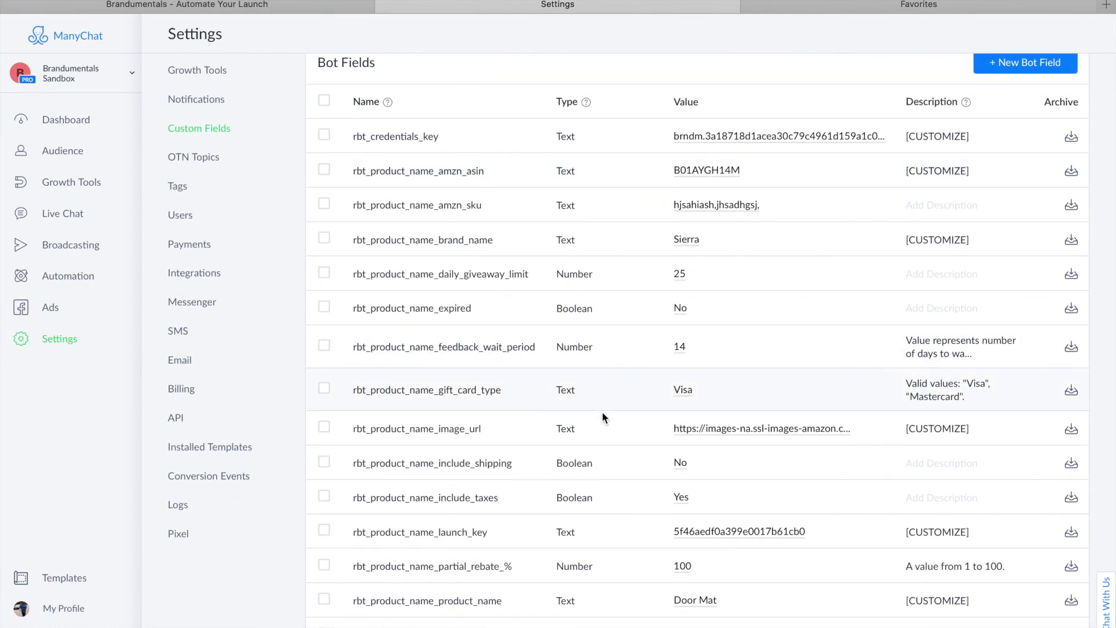
scroll(601, 494, down, 3)
scroll(601, 494, up, 5)
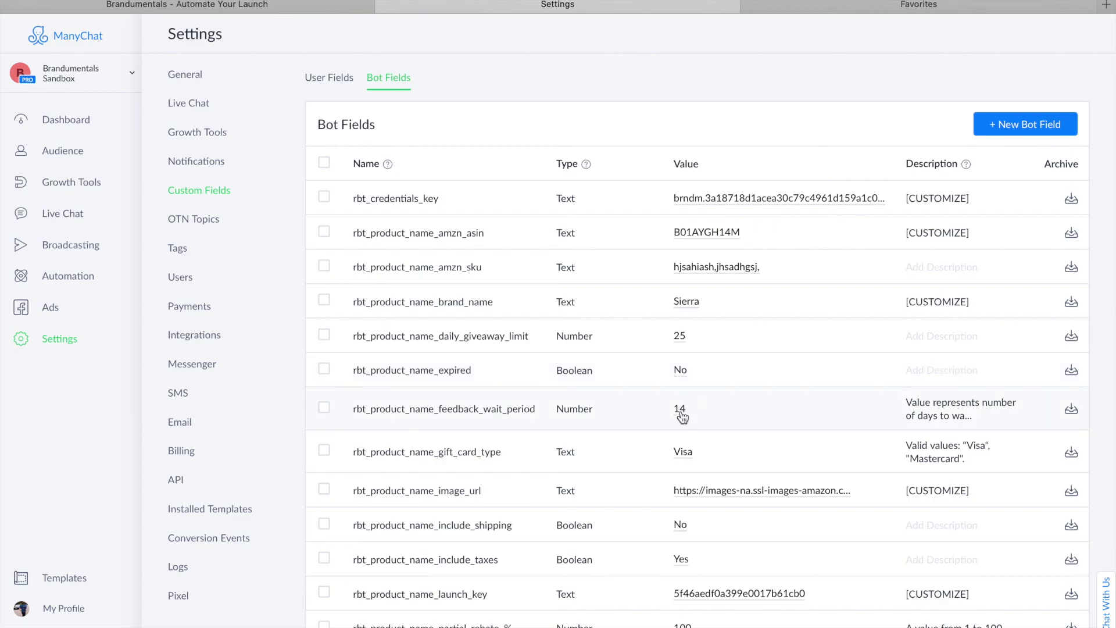
scroll(682, 414, down, 5)
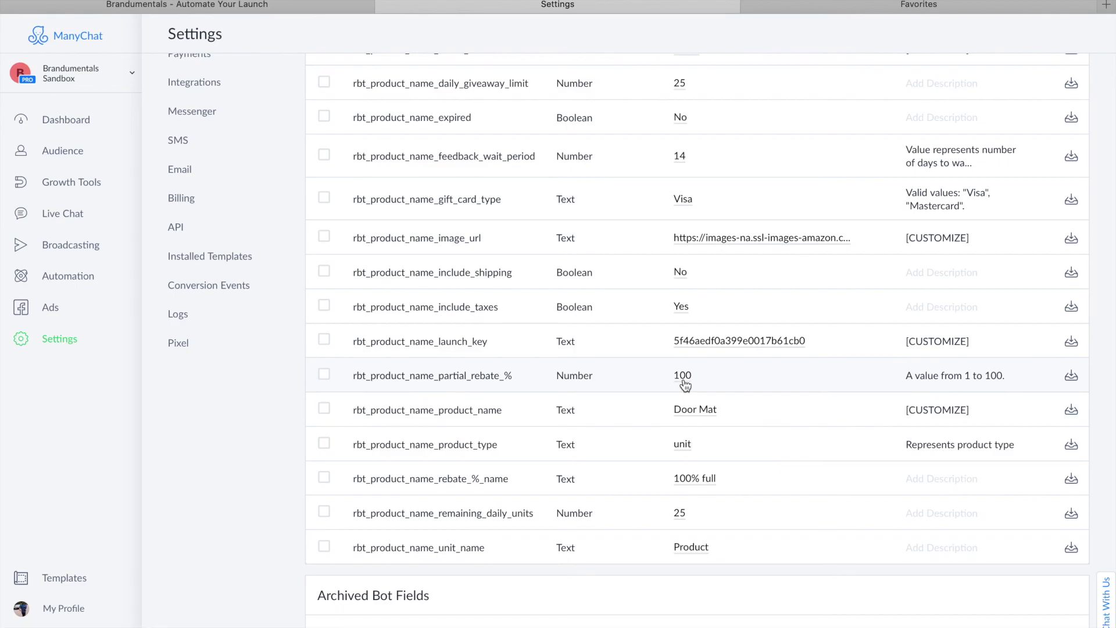
scroll(783, 238, up, 5)
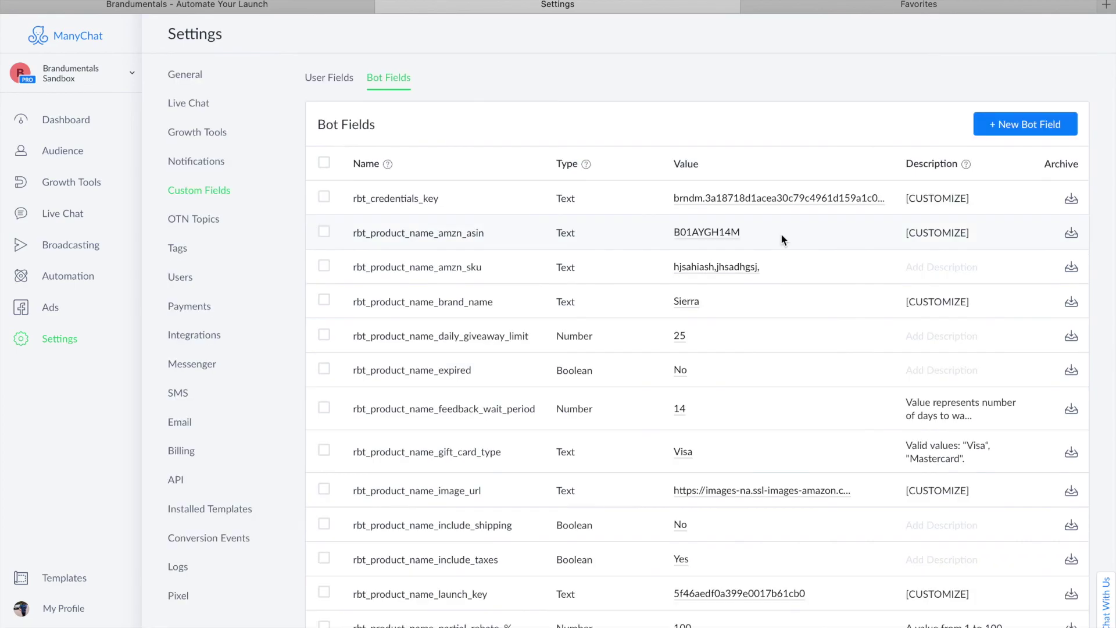